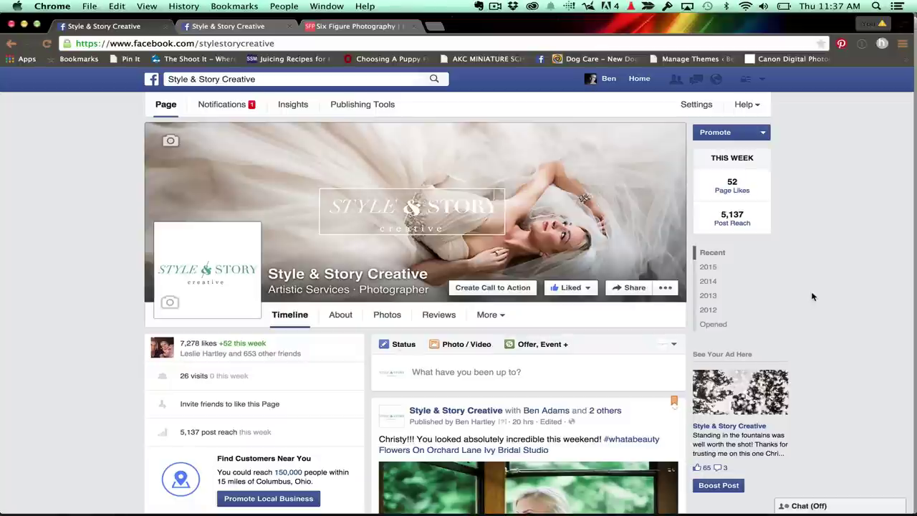
Scroll through the Page timeline to find the latest bridal photo post.
{"action": "scroll", "coordinate": [812, 297], "scroll_direction": "down", "scroll_amount": 2}
{"action": "scroll", "coordinate": [812, 296], "scroll_direction": "up", "scroll_amount": 1}
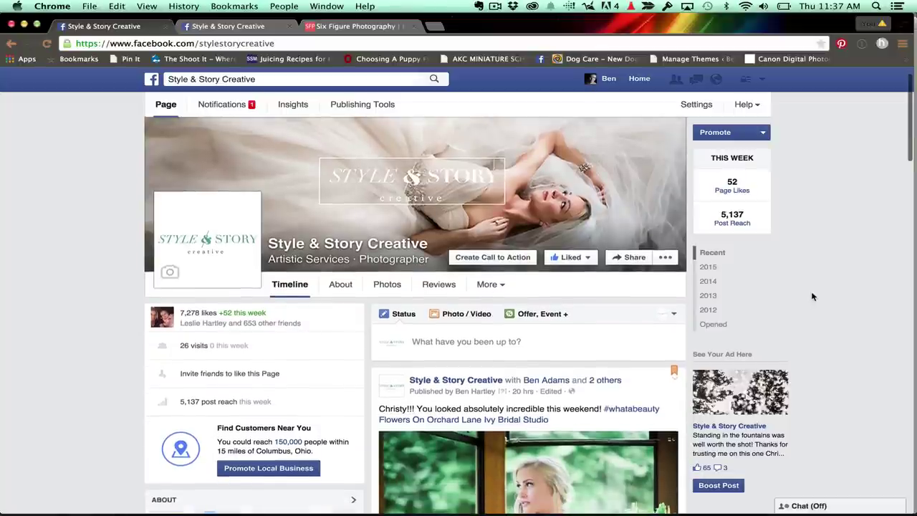
{"action": "scroll", "coordinate": [812, 297], "scroll_direction": "up", "scroll_amount": 1}
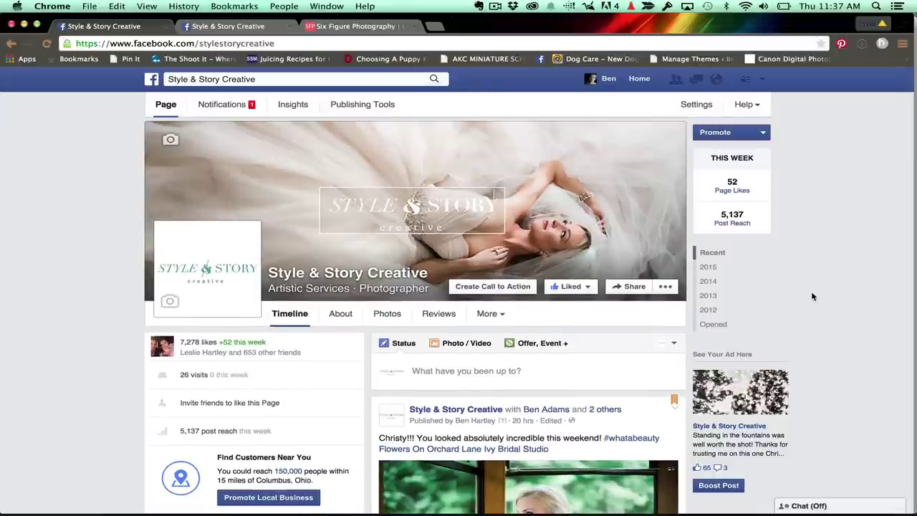
{"action": "scroll", "coordinate": [812, 297], "scroll_direction": "down", "scroll_amount": 1}
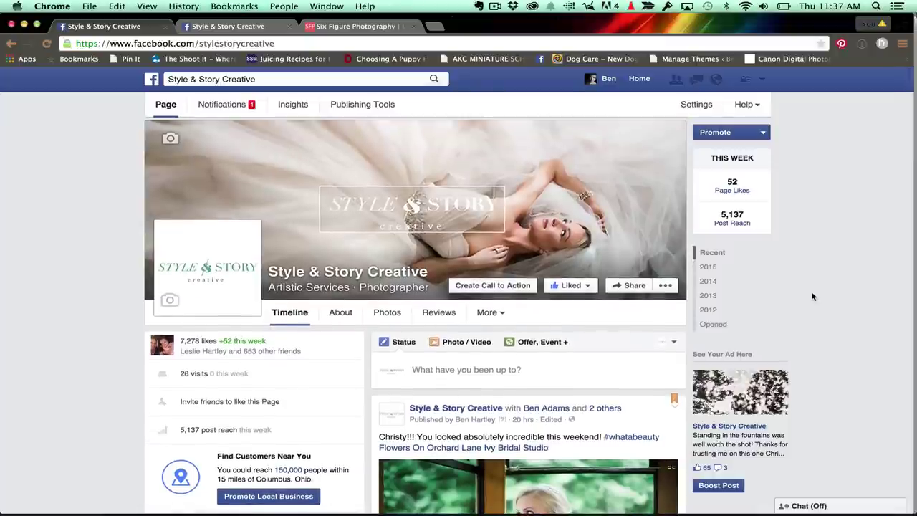
{"action": "scroll", "coordinate": [812, 297], "scroll_direction": "down", "scroll_amount": 1}
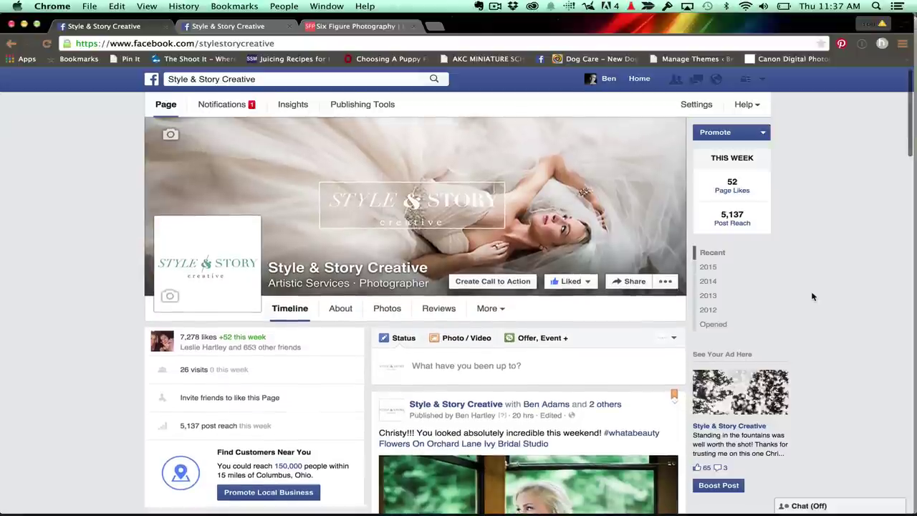
{"action": "scroll", "coordinate": [812, 297], "scroll_direction": "down", "scroll_amount": 1}
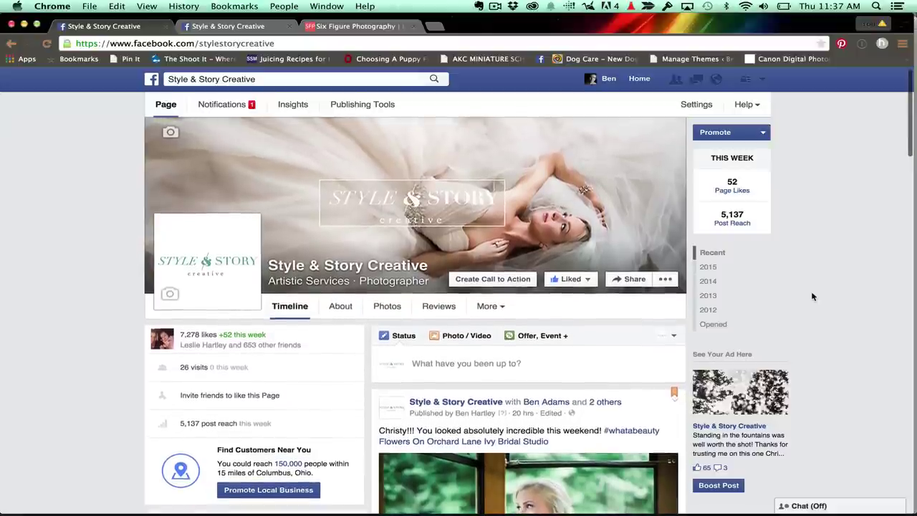
{"action": "scroll", "coordinate": [813, 297], "scroll_direction": "down", "scroll_amount": 1}
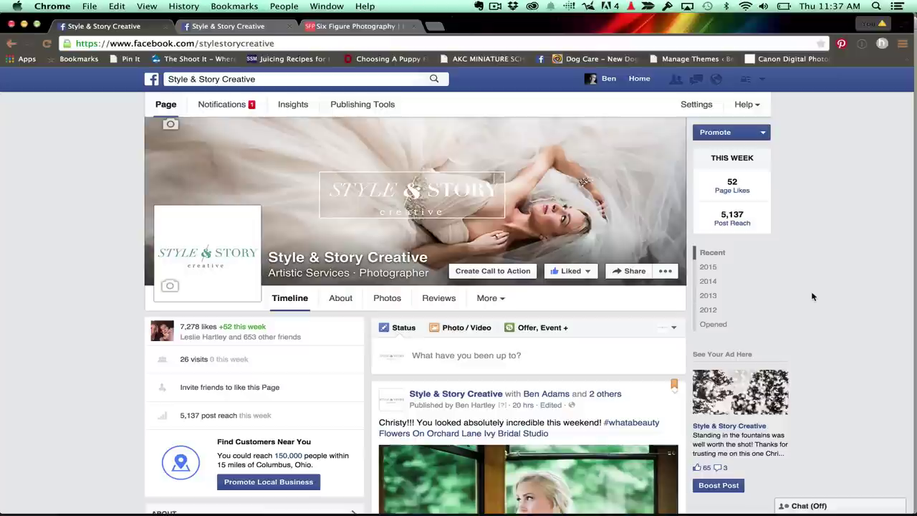
{"action": "scroll", "coordinate": [813, 297], "scroll_direction": "down", "scroll_amount": 5}
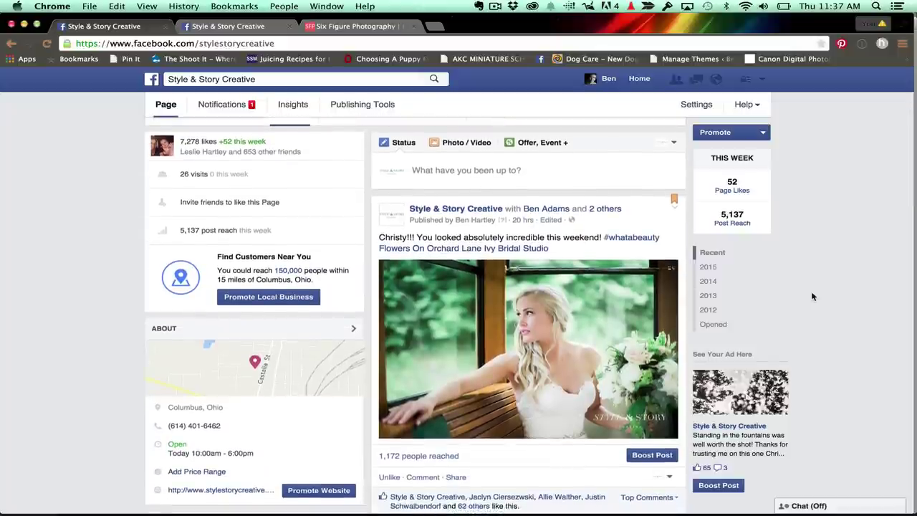
{"action": "scroll", "coordinate": [812, 297], "scroll_direction": "down", "scroll_amount": 1}
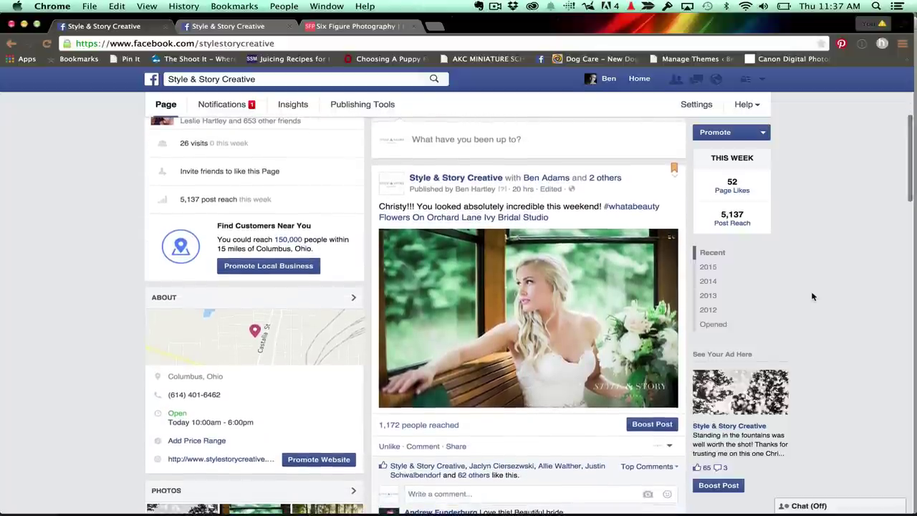
{"action": "scroll", "coordinate": [813, 297], "scroll_direction": "down", "scroll_amount": 1}
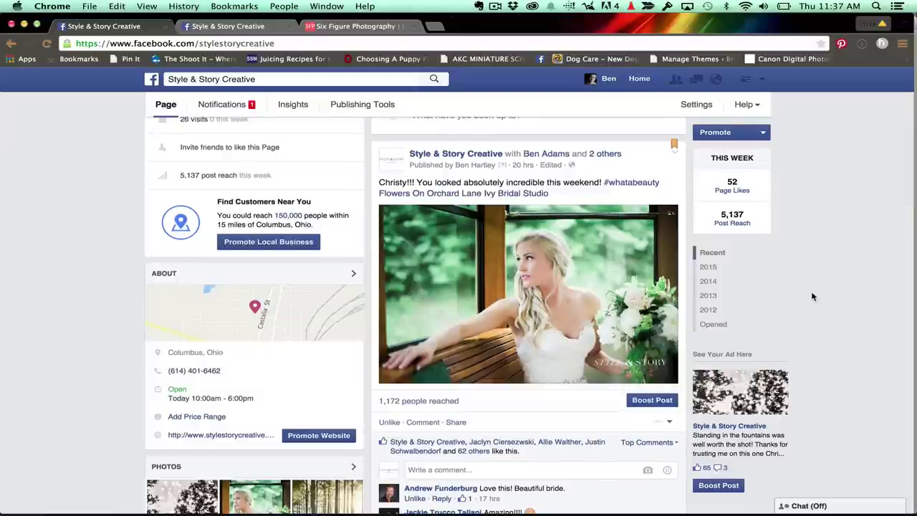
{"action": "scroll", "coordinate": [813, 297], "scroll_direction": "up", "scroll_amount": 1}
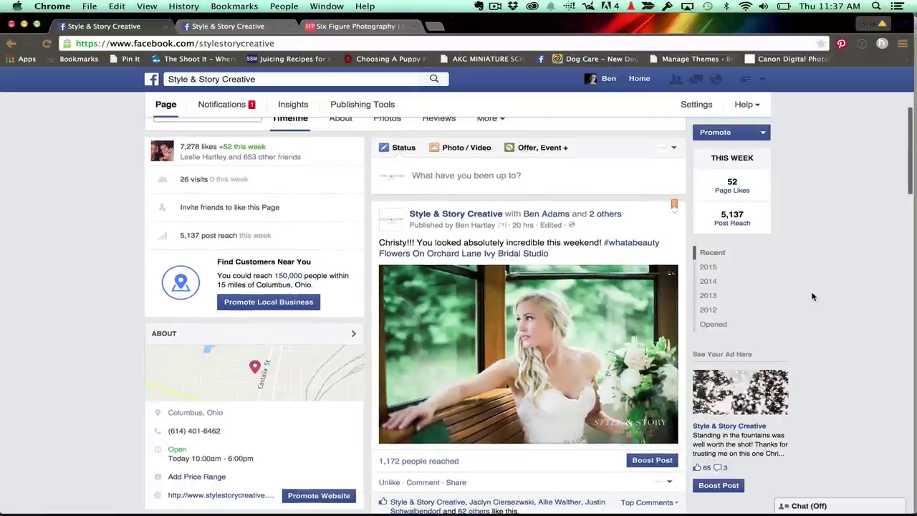
{"action": "scroll", "coordinate": [813, 296], "scroll_direction": "down", "scroll_amount": 2}
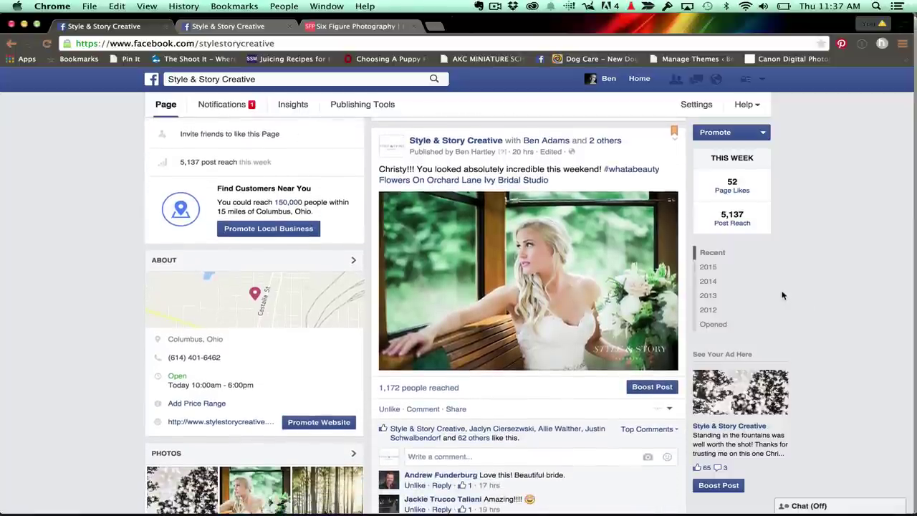
{"action": "scroll", "coordinate": [516, 251], "scroll_direction": "down", "scroll_amount": 1}
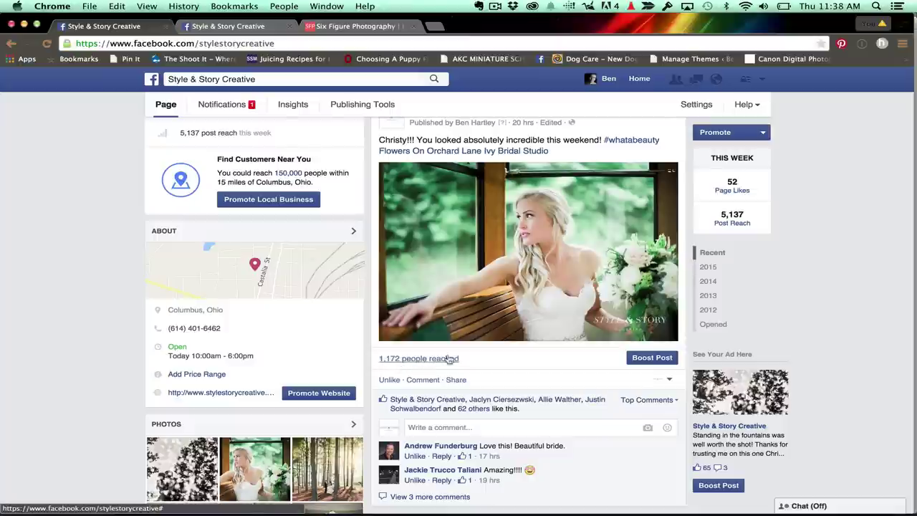
{"action": "scroll", "coordinate": [529, 287], "scroll_direction": "up", "scroll_amount": 5}
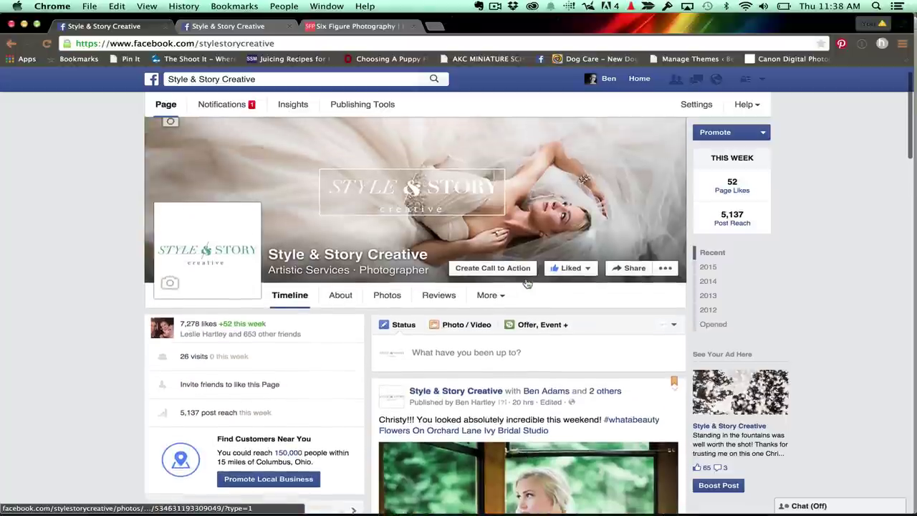
{"action": "scroll", "coordinate": [526, 284], "scroll_direction": "down", "scroll_amount": 4}
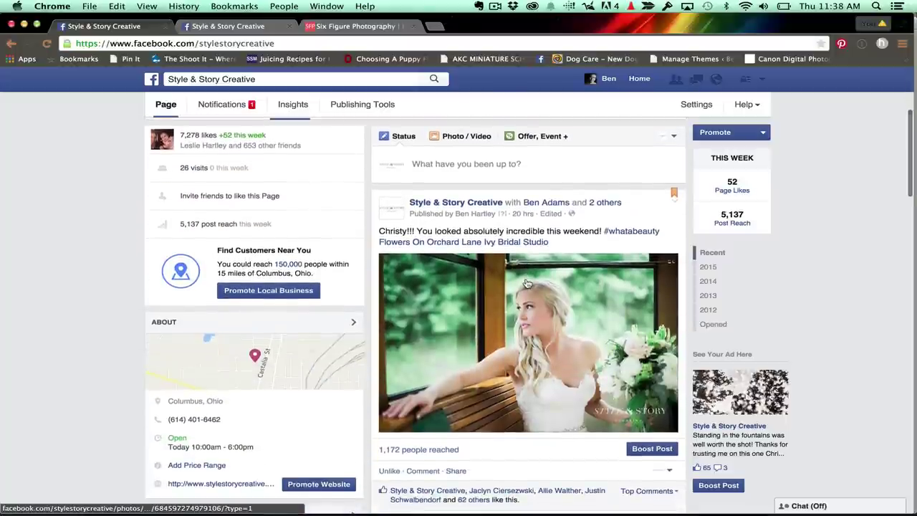
{"action": "scroll", "coordinate": [527, 284], "scroll_direction": "down", "scroll_amount": 1}
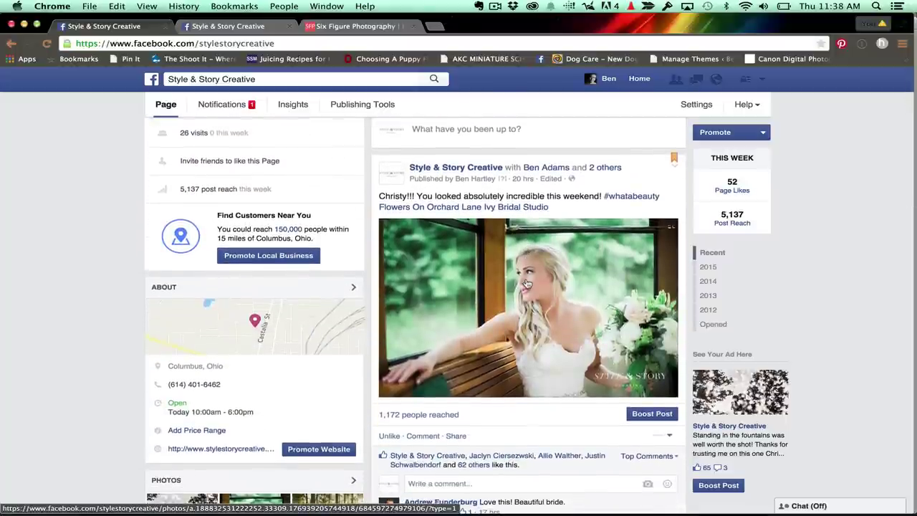
Open the bride photo in the full viewer and check its people and page tags.
{"action": "left_click", "coordinate": [584, 288]}
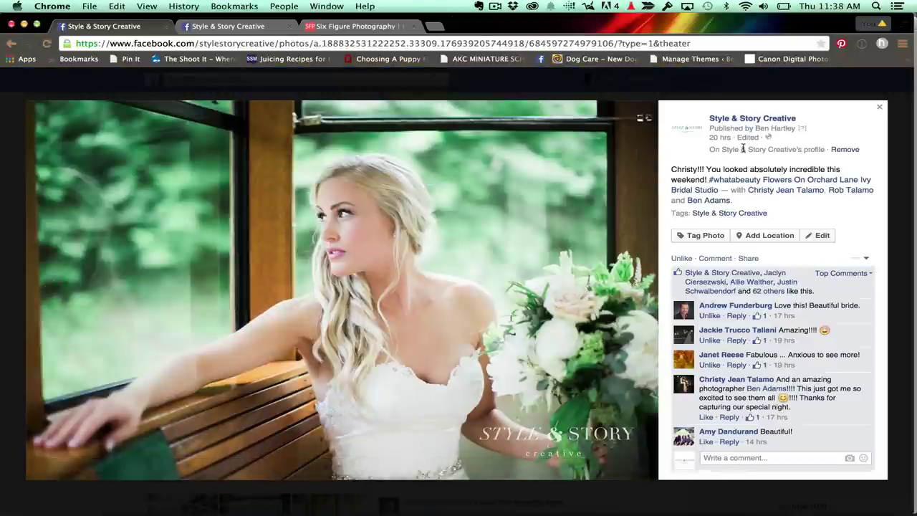
{"action": "mouse_move", "coordinate": [788, 188]}
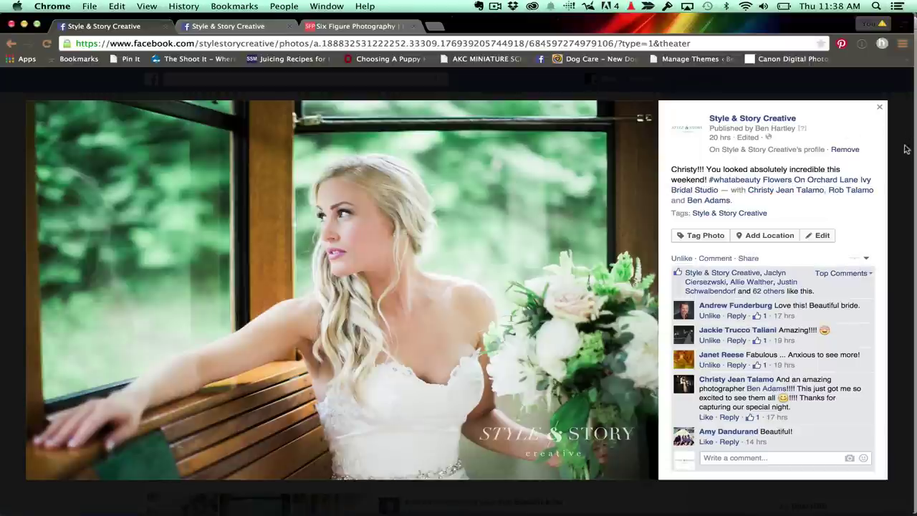
{"action": "mouse_move", "coordinate": [694, 196]}
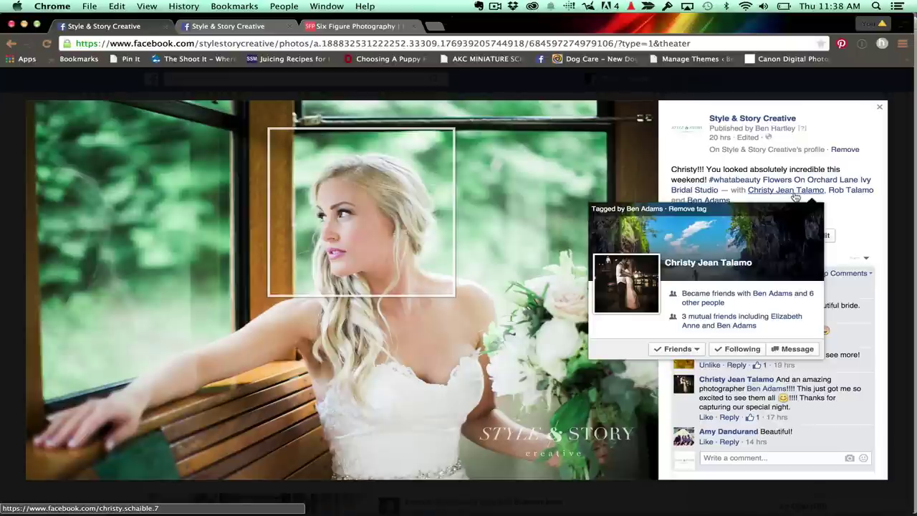
{"action": "mouse_move", "coordinate": [859, 194]}
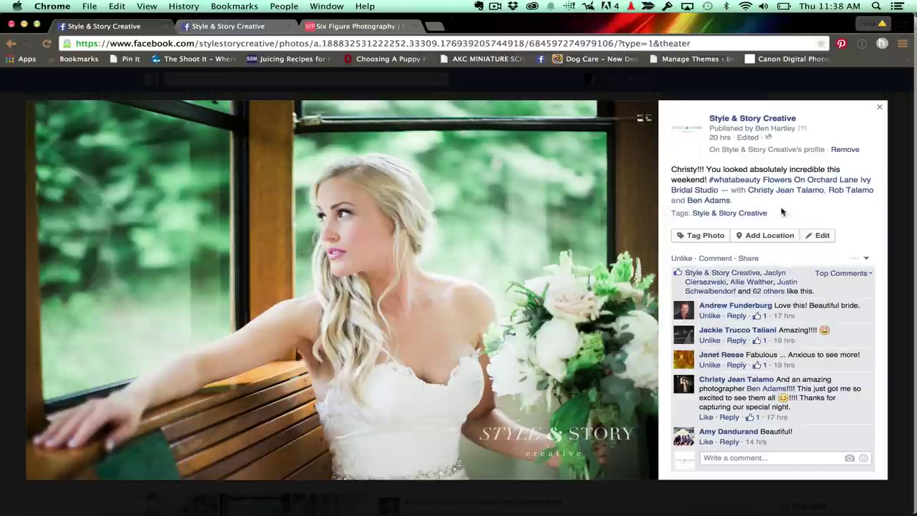
{"action": "mouse_move", "coordinate": [754, 218]}
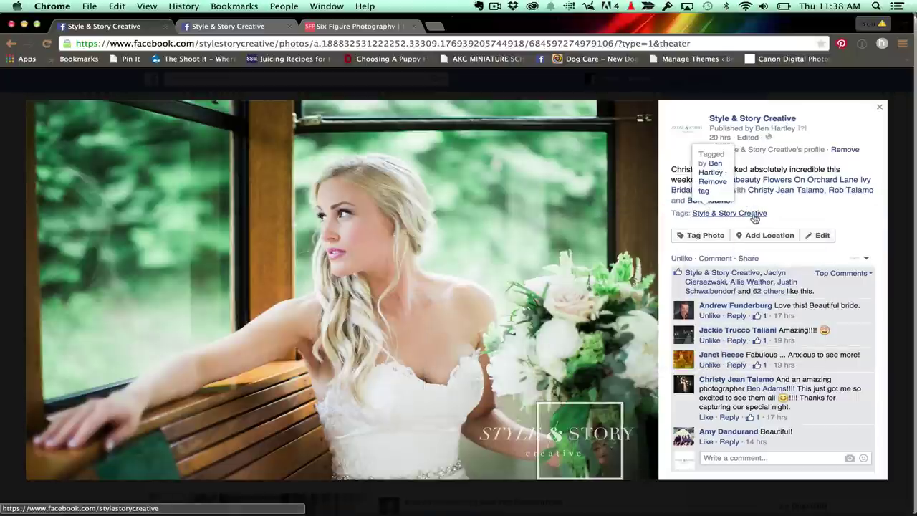
Return to the Style & Story Creative page and drag Style & Story Creative-1.jpg from Finder into a new post.
{"action": "left_click", "coordinate": [755, 217]}
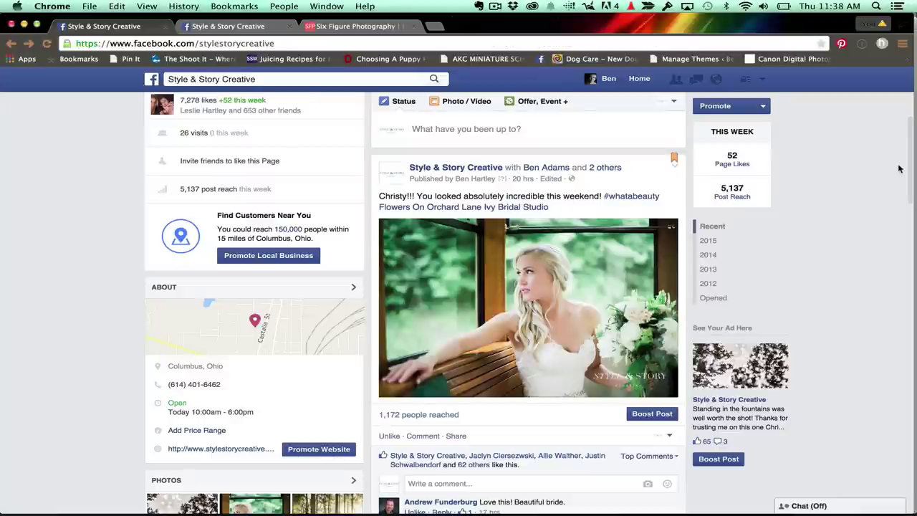
{"action": "scroll", "coordinate": [820, 214], "scroll_direction": "up", "scroll_amount": 3}
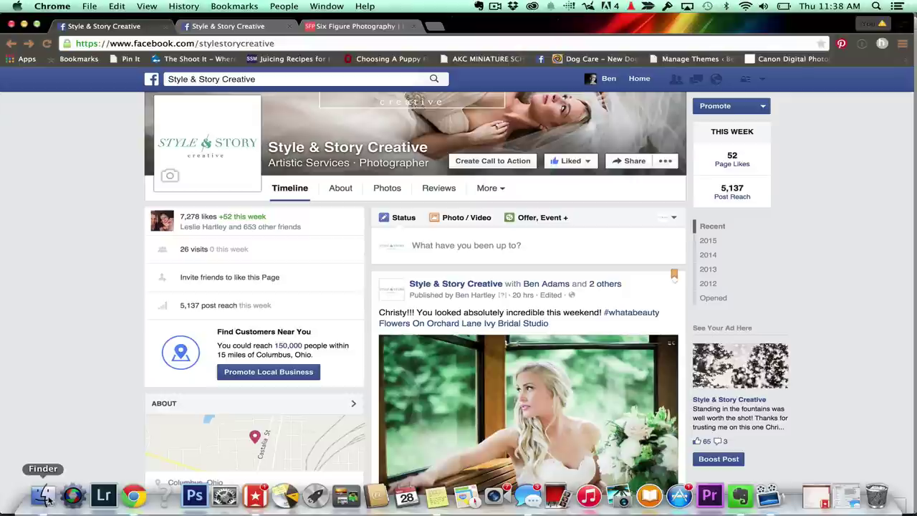
{"action": "left_click", "coordinate": [45, 495]}
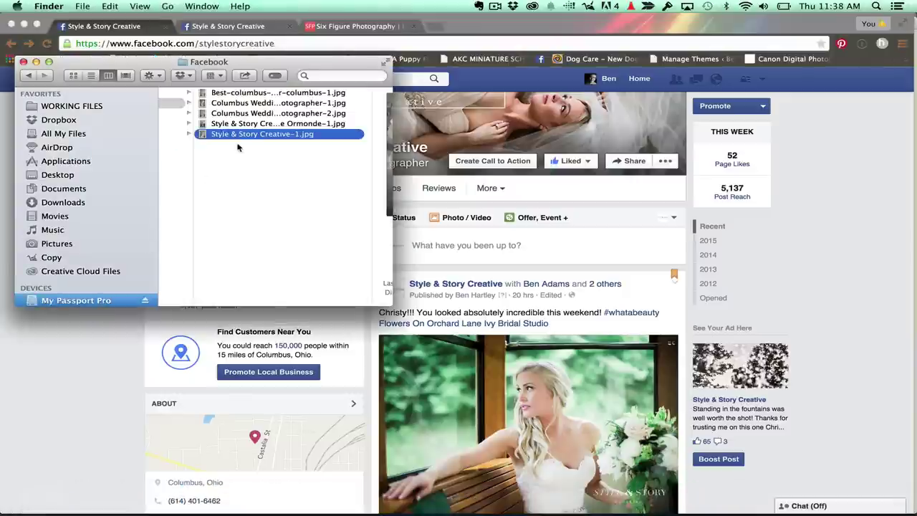
{"action": "left_click_drag", "start_coordinate": [235, 137], "coordinate": [454, 248]}
{"action": "left_click", "coordinate": [859, 258]}
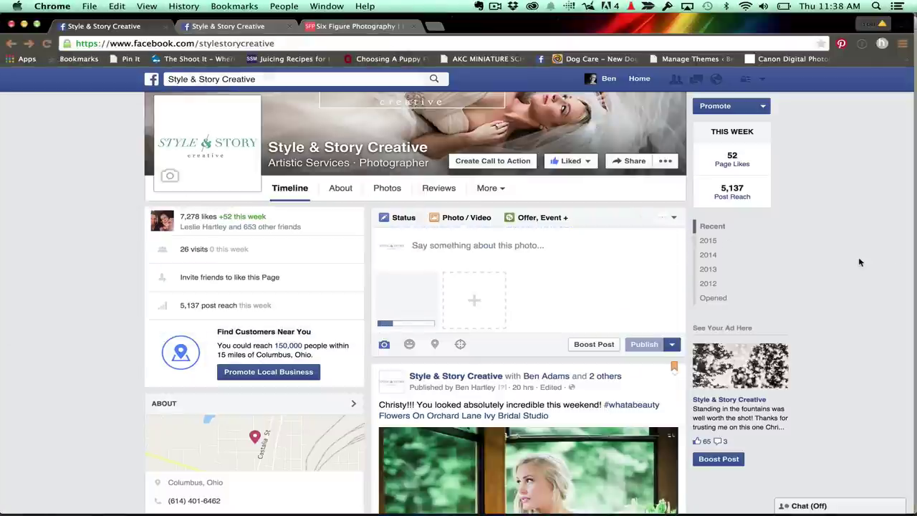
Copy the caption from Notes and paste it into the photo post.
{"action": "left_click", "coordinate": [490, 242]}
{"action": "mouse_move", "coordinate": [442, 505]}
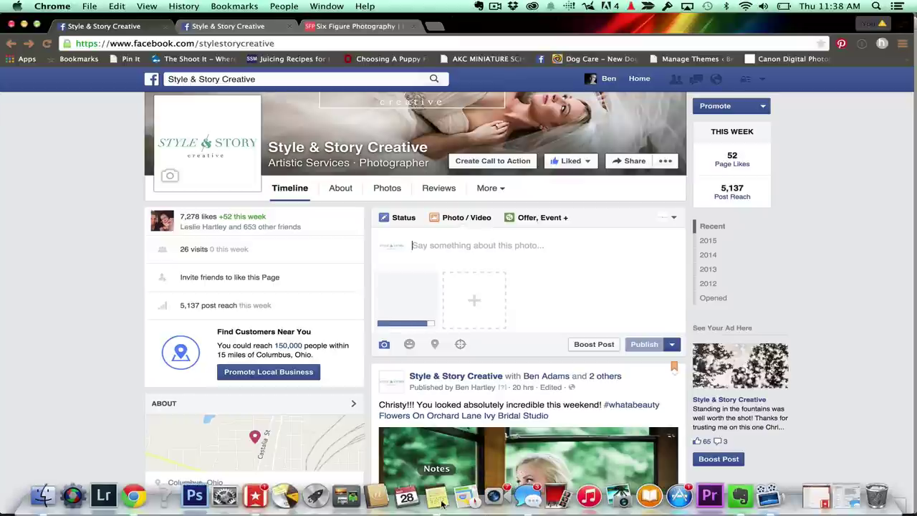
{"action": "left_click", "coordinate": [442, 497]}
{"action": "left_click_drag", "start_coordinate": [775, 71], "coordinate": [693, 62]}
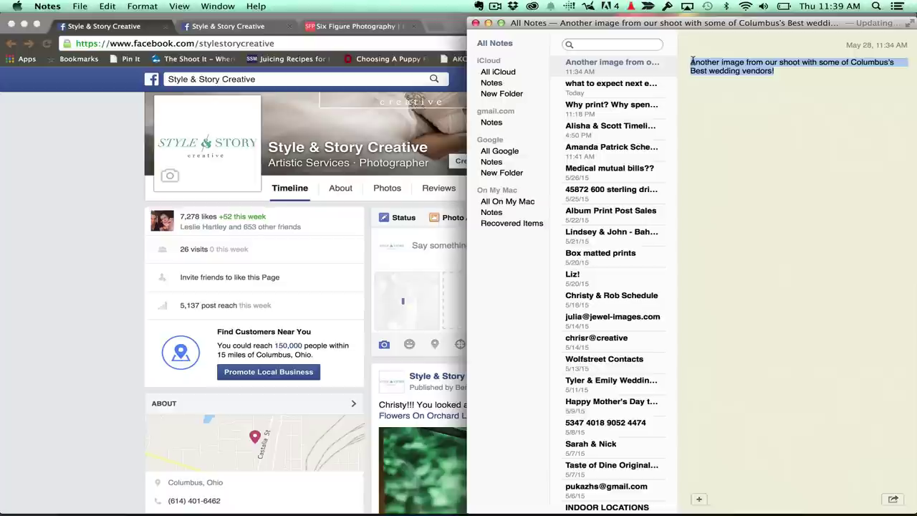
{"action": "left_click", "coordinate": [450, 248]}
{"action": "key", "text": "super+v"}
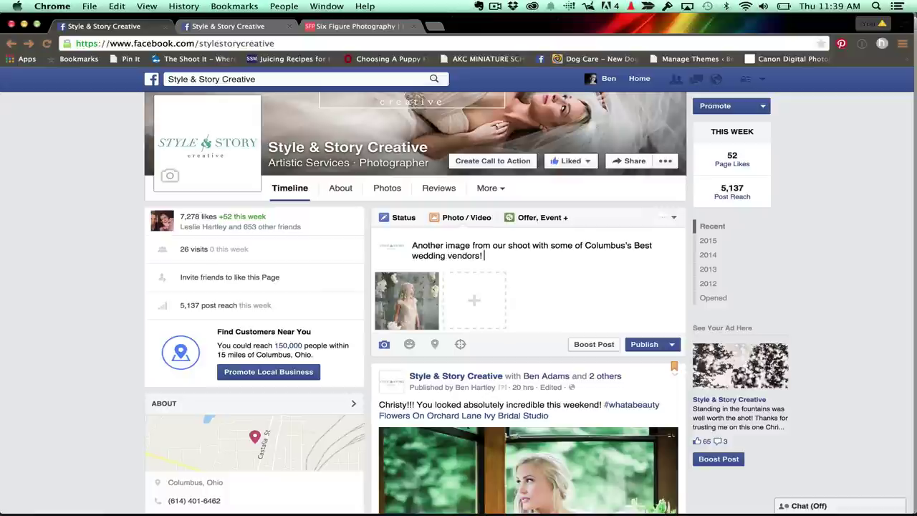
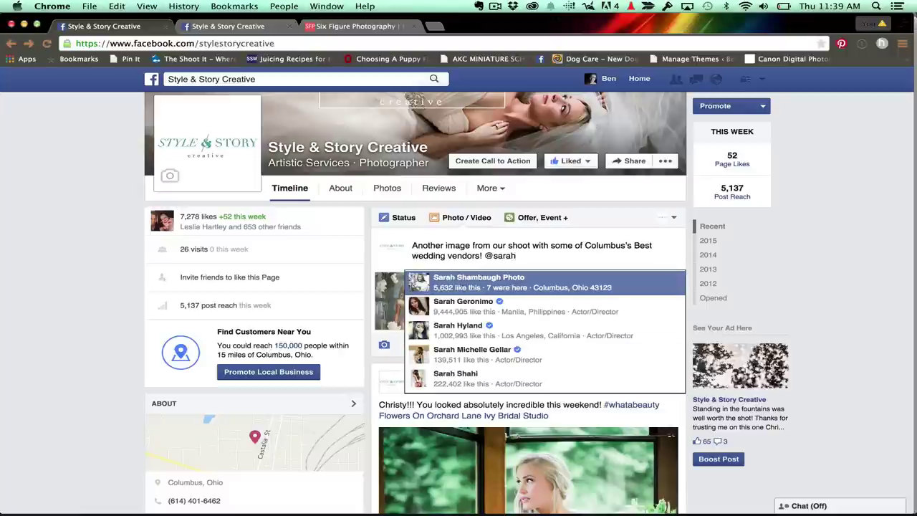
Try @ mentions for the bride and a photographer, then delete the unmatched mention text.
{"action": "left_click", "coordinate": [511, 284]}
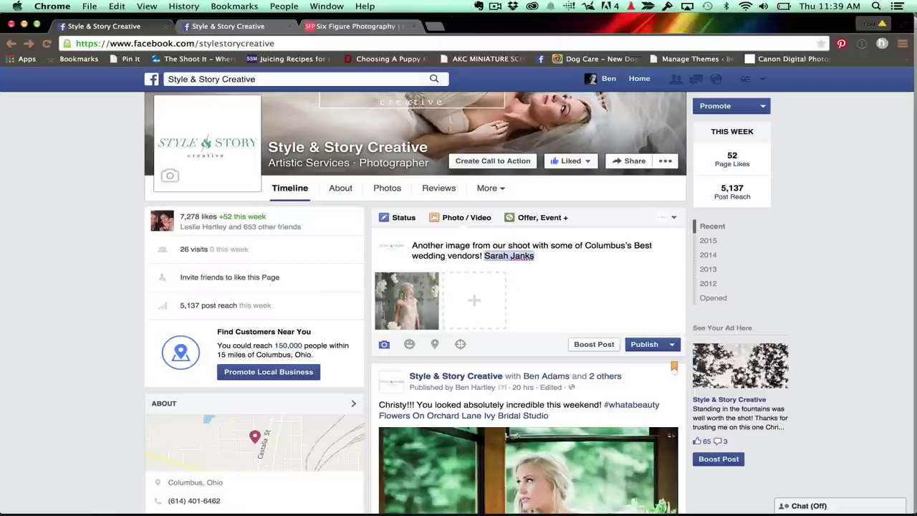
{"action": "type", "text": "@white of"}
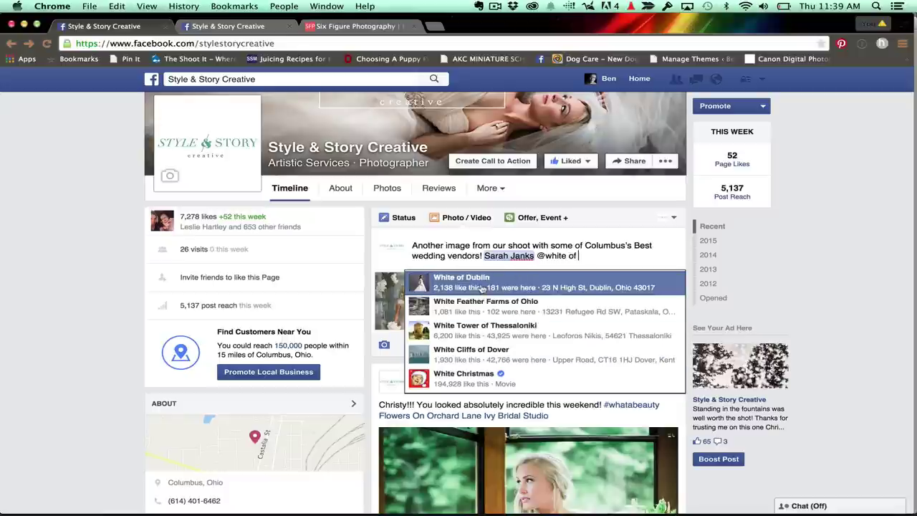
{"action": "left_click", "coordinate": [472, 287]}
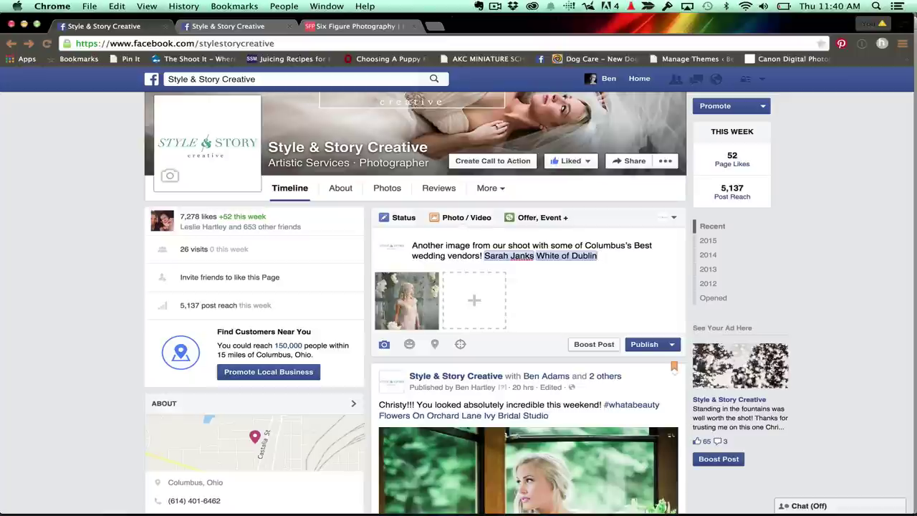
{"action": "type", "text": "@style"}
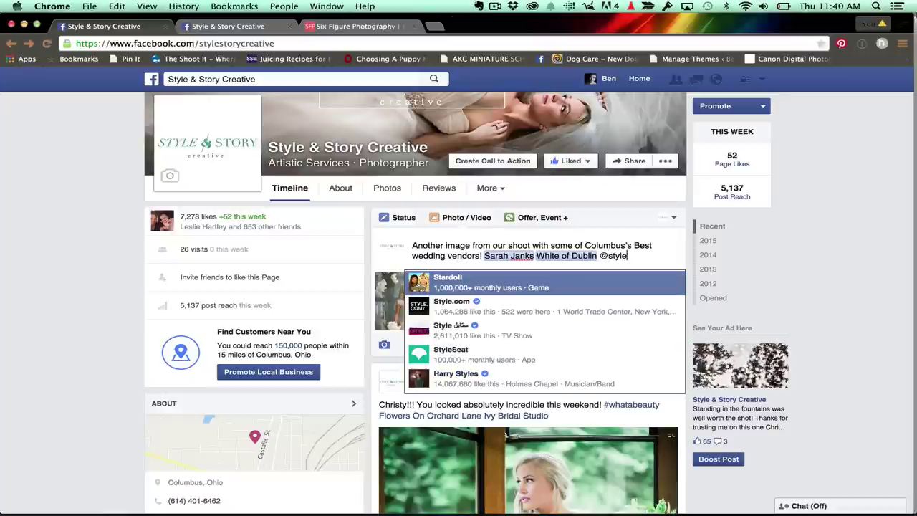
{"action": "type", "text": " &"}
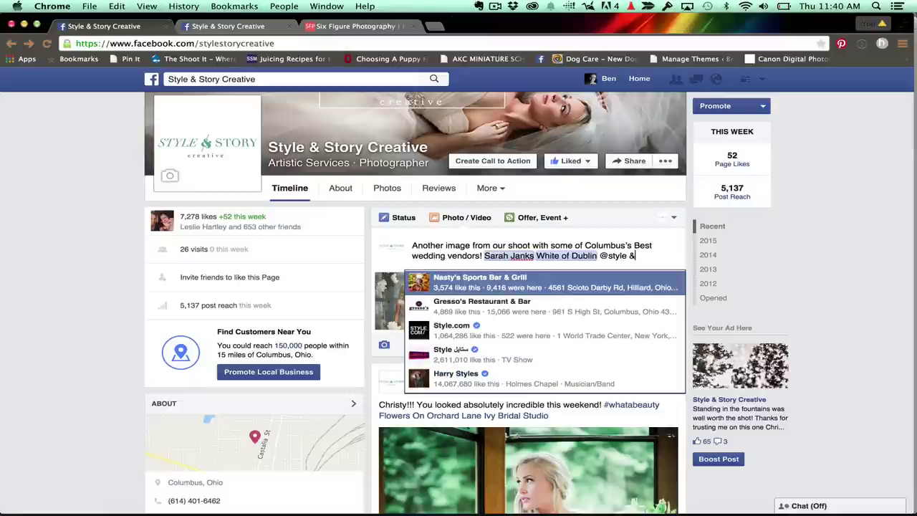
{"action": "type", "text": " Style"}
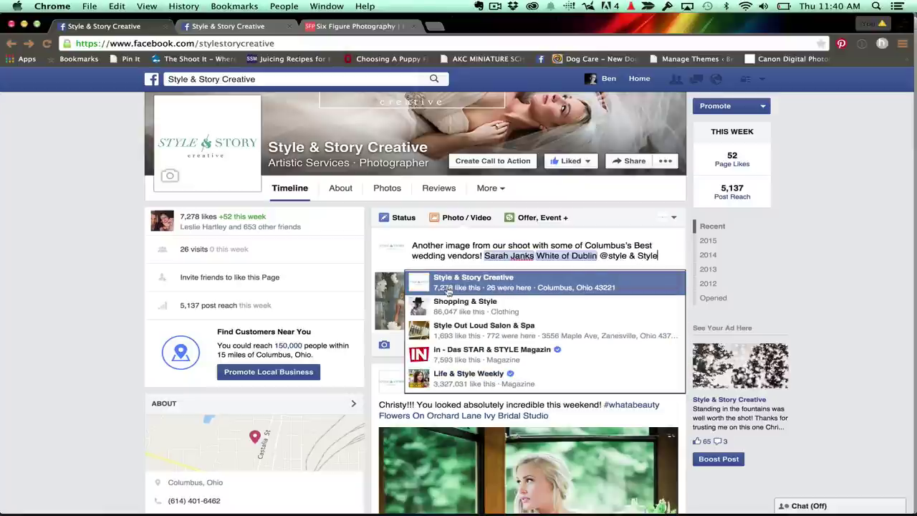
{"action": "left_click", "coordinate": [467, 283]}
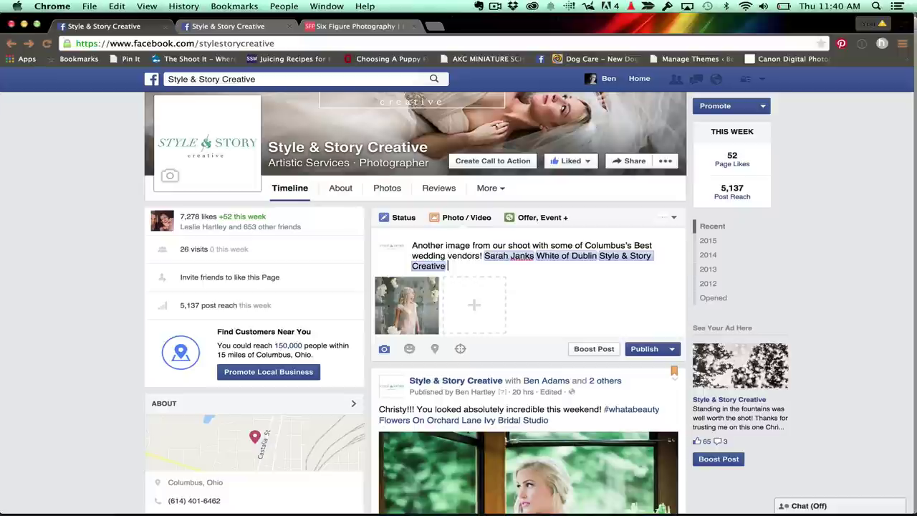
{"action": "type", "text": "@POSY"}
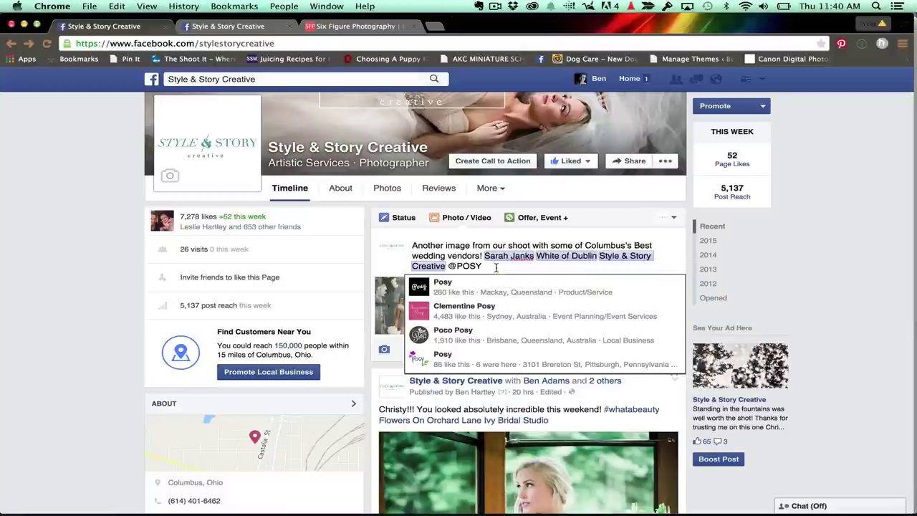
Delete the unmatched Posy and vendor-name searches, then mention 400 West Rich at the caption's end.
{"action": "key", "text": "BackSpace"}
{"action": "key", "text": "BackSpace"}
{"action": "key", "text": "BackSpace"}
{"action": "key", "text": "BackSpace"}
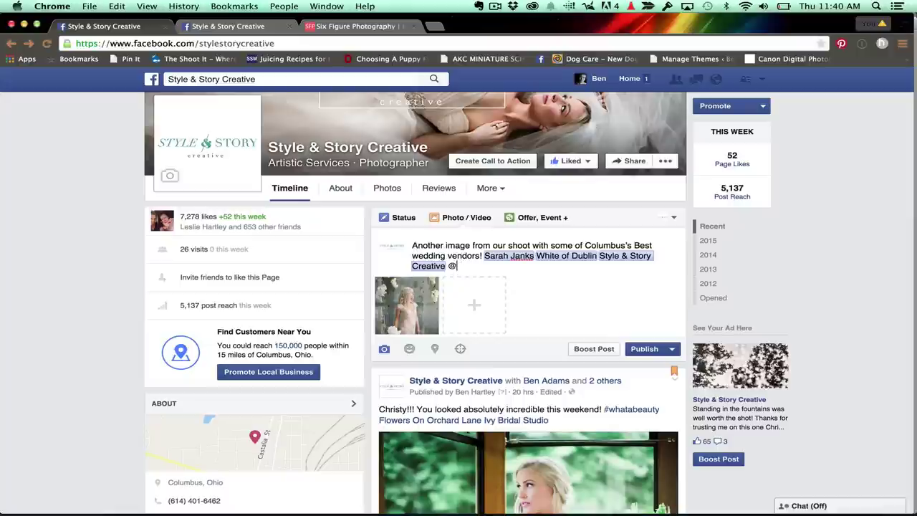
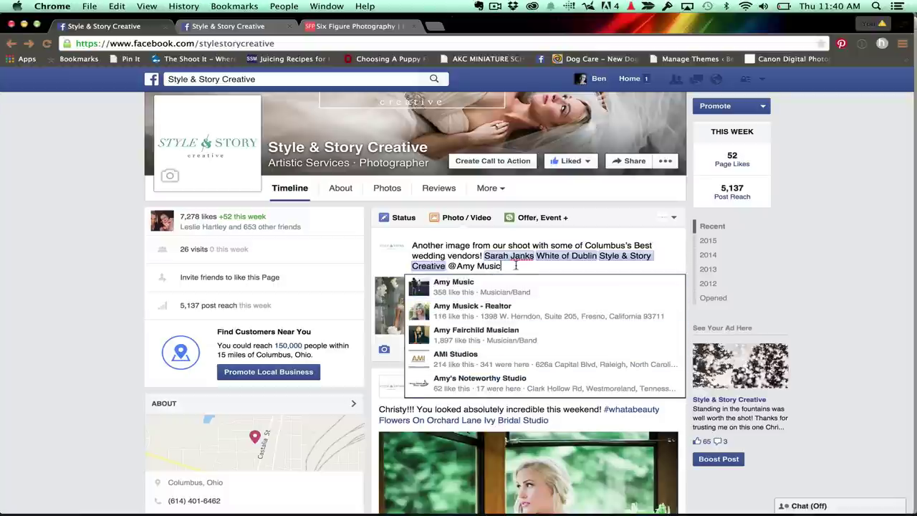
{"action": "left_click_drag", "start_coordinate": [511, 266], "coordinate": [451, 266]}
{"action": "key", "text": "BackSpace"}
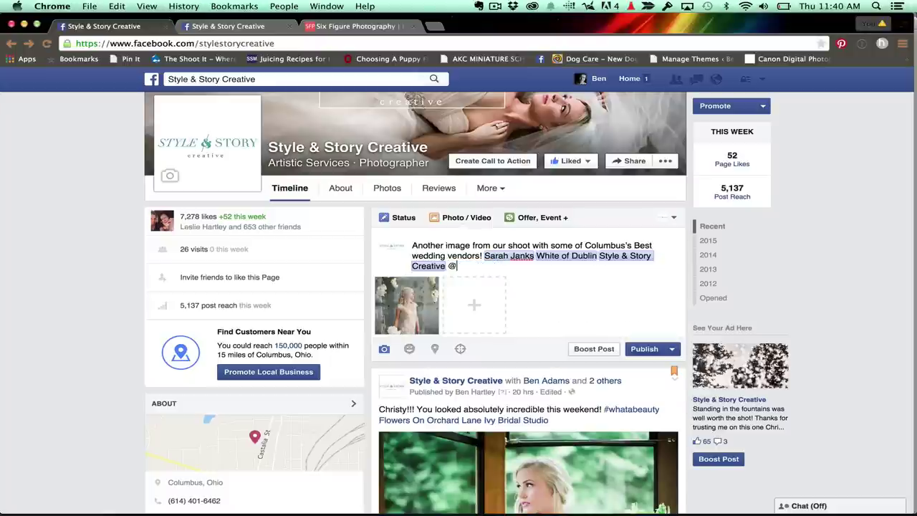
{"action": "type", "text": "@400 West"}
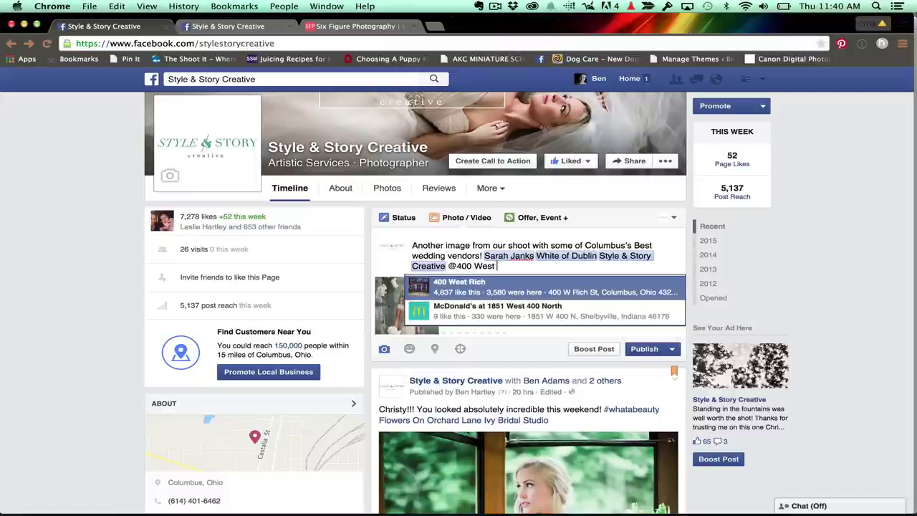
{"action": "left_click", "coordinate": [462, 287]}
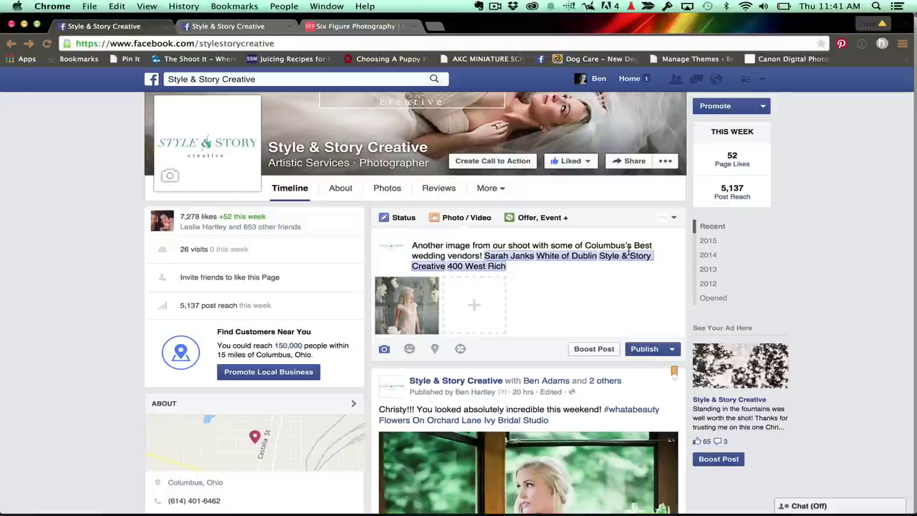
Publish the post and scroll the timeline to confirm it appears as 'Just now'.
{"action": "left_click", "coordinate": [639, 350]}
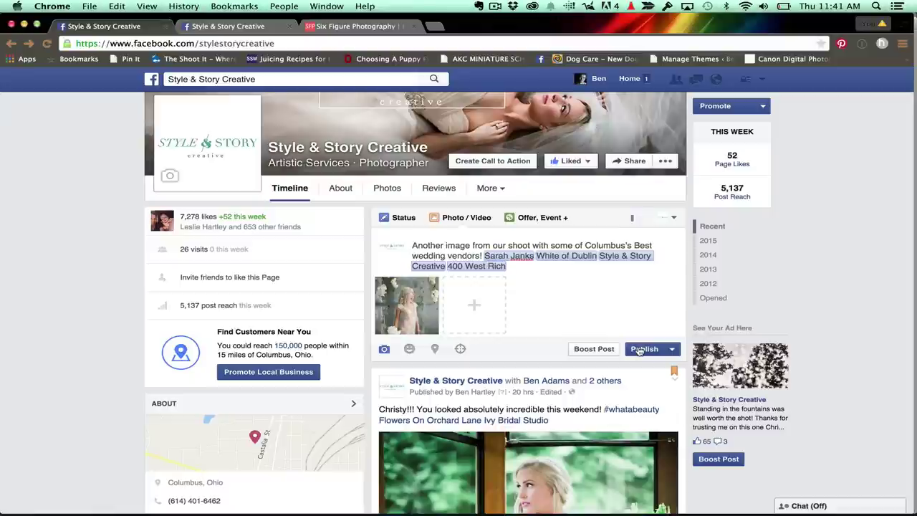
{"action": "scroll", "coordinate": [829, 256], "scroll_direction": "down", "scroll_amount": 3}
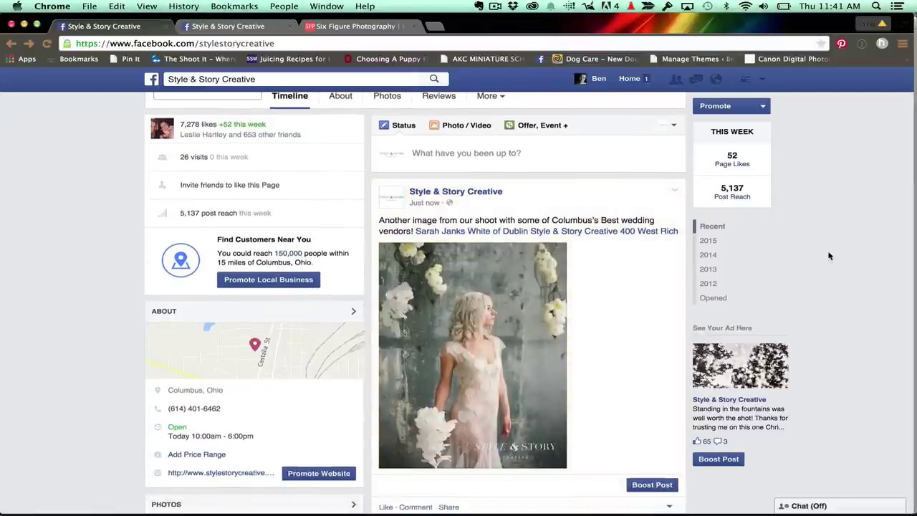
{"action": "scroll", "coordinate": [829, 256], "scroll_direction": "down", "scroll_amount": 2}
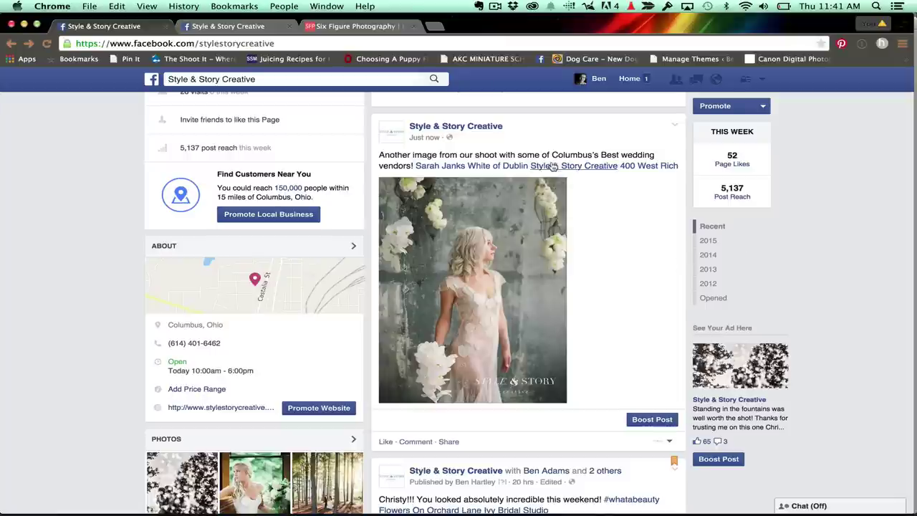
{"action": "scroll", "coordinate": [814, 259], "scroll_direction": "up", "scroll_amount": 1}
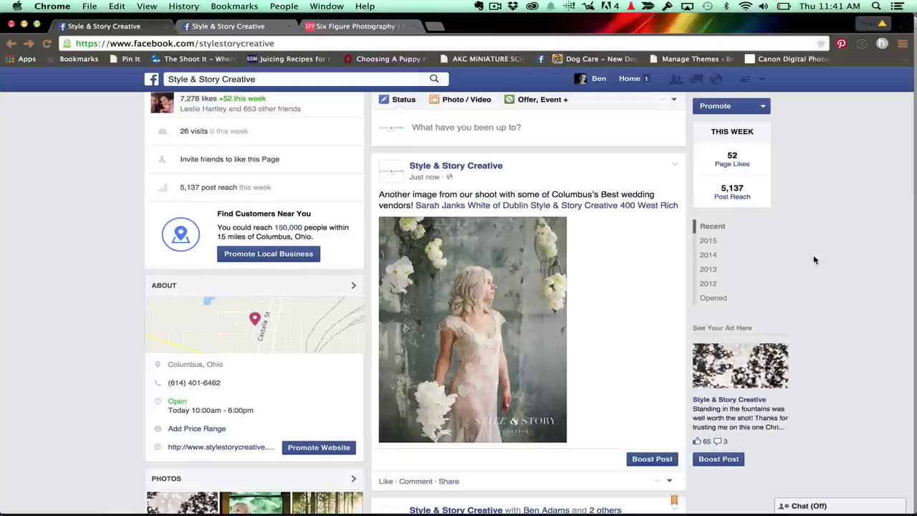
{"action": "scroll", "coordinate": [493, 325], "scroll_direction": "down", "scroll_amount": 1}
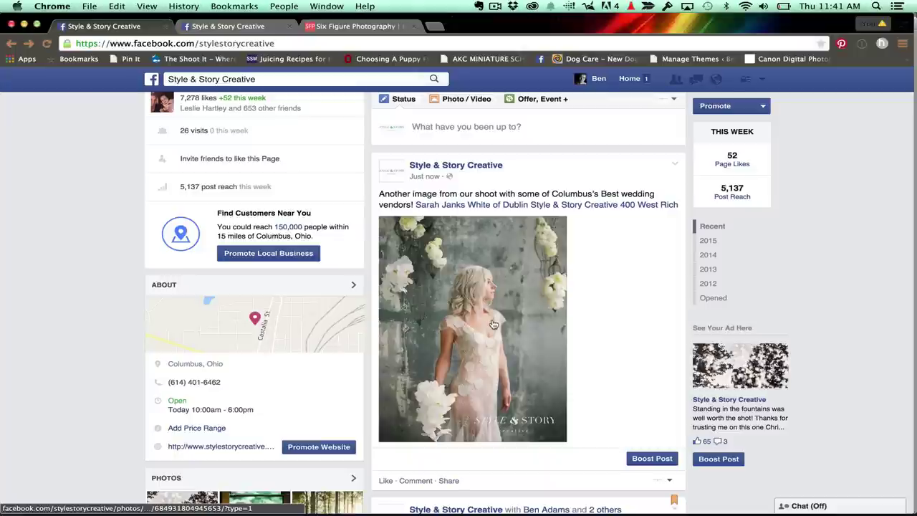
Open the post photo's own page in a new window and enter tagging mode.
{"action": "right_click", "coordinate": [493, 324]}
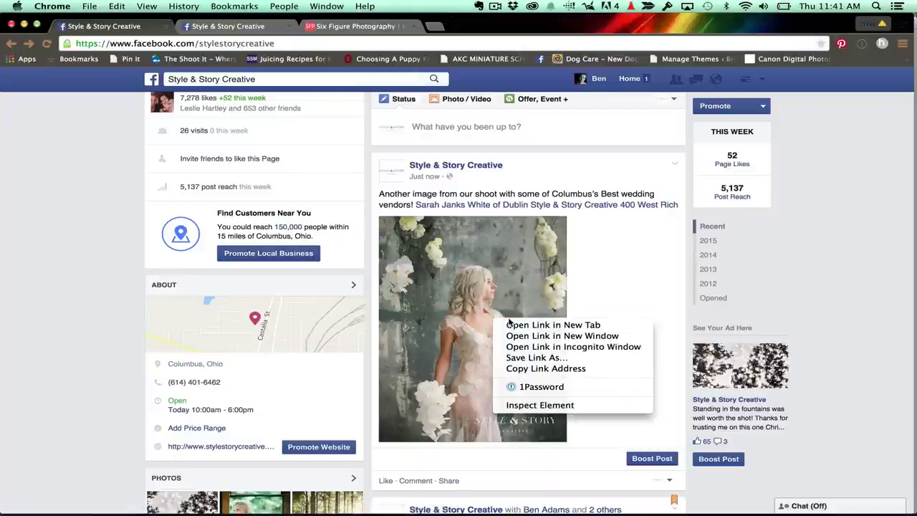
{"action": "left_click", "coordinate": [553, 336]}
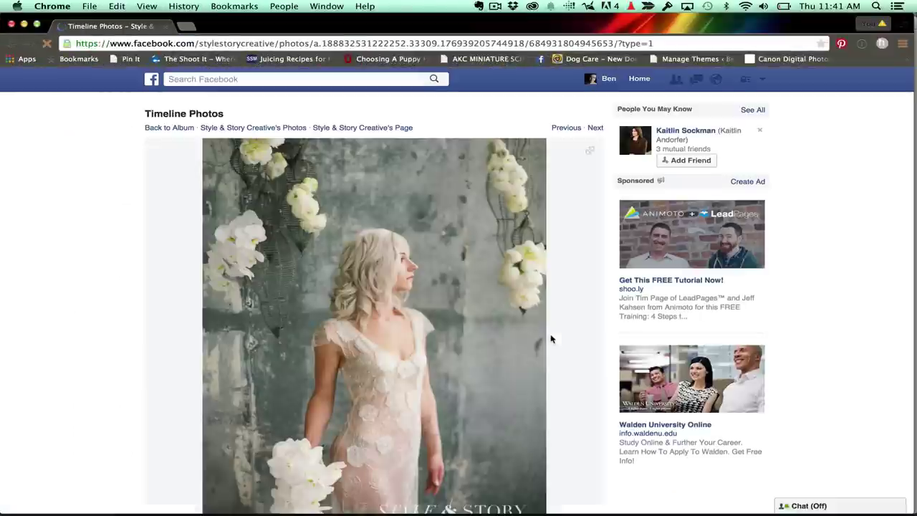
{"action": "scroll", "coordinate": [552, 339], "scroll_direction": "down", "scroll_amount": 3}
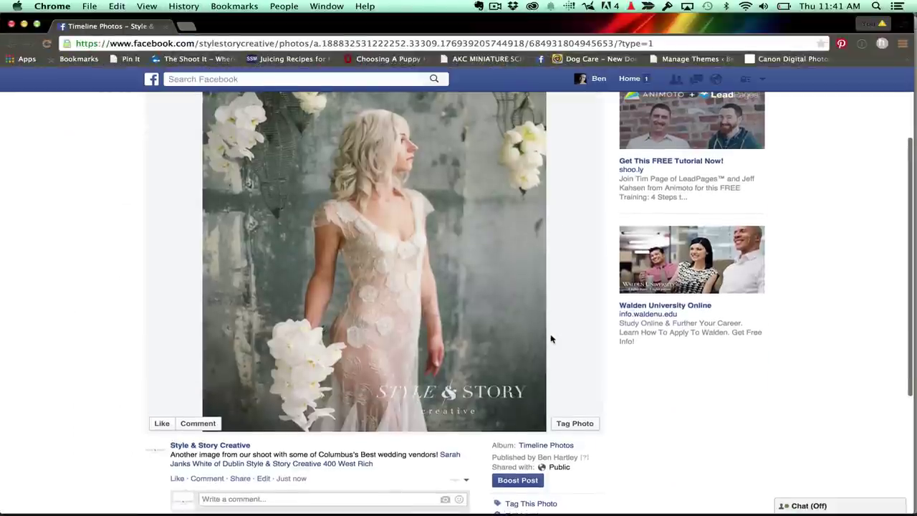
{"action": "left_click", "coordinate": [563, 422]}
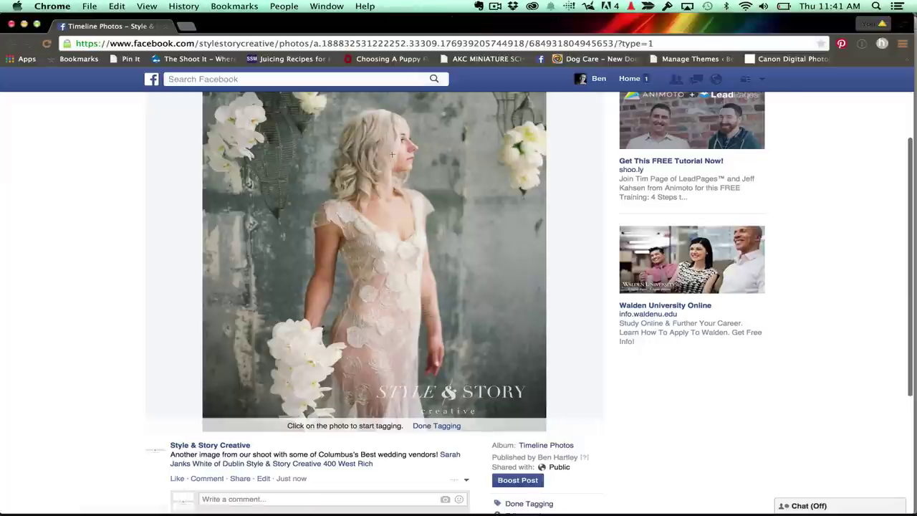
Tag the bride's face and two photographers near the watermark.
{"action": "left_click", "coordinate": [390, 157]}
{"action": "type", "text": "Bri"}
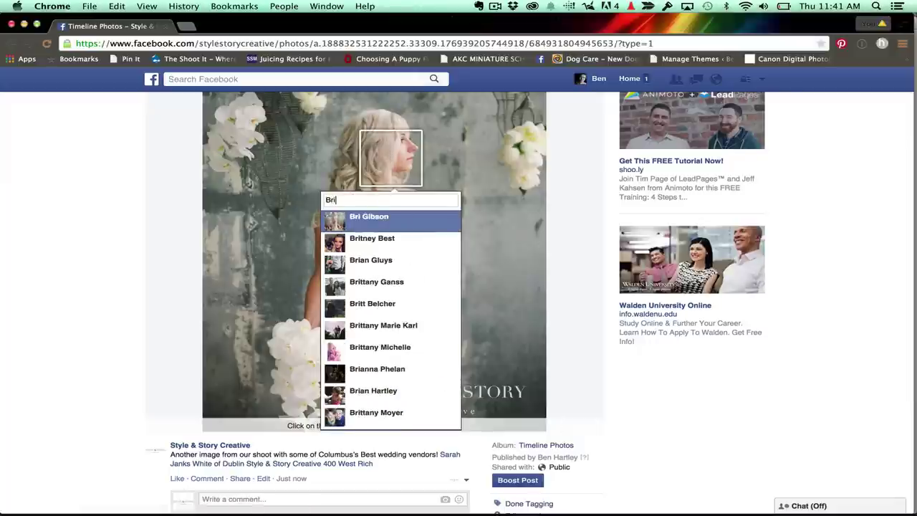
{"action": "left_click", "coordinate": [387, 219]}
{"action": "left_click", "coordinate": [470, 371]}
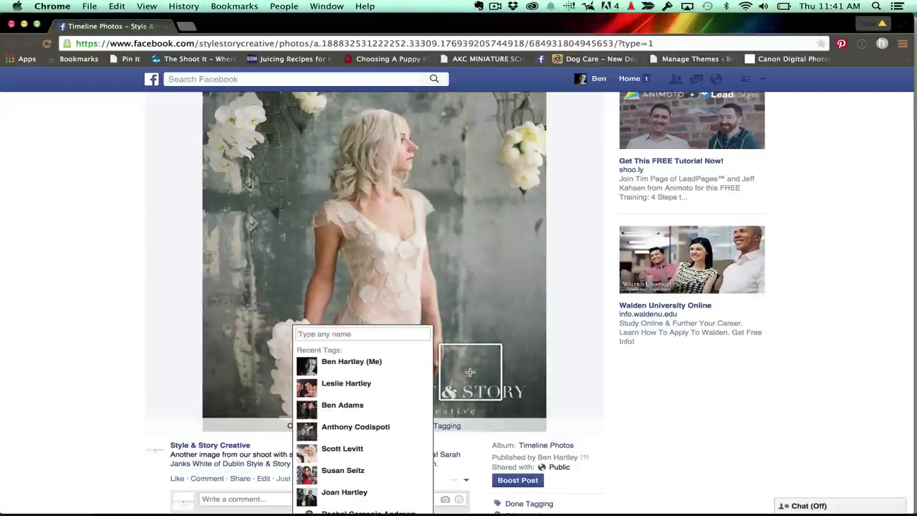
{"action": "type", "text": "Ben"}
{"action": "left_click", "coordinate": [363, 116]}
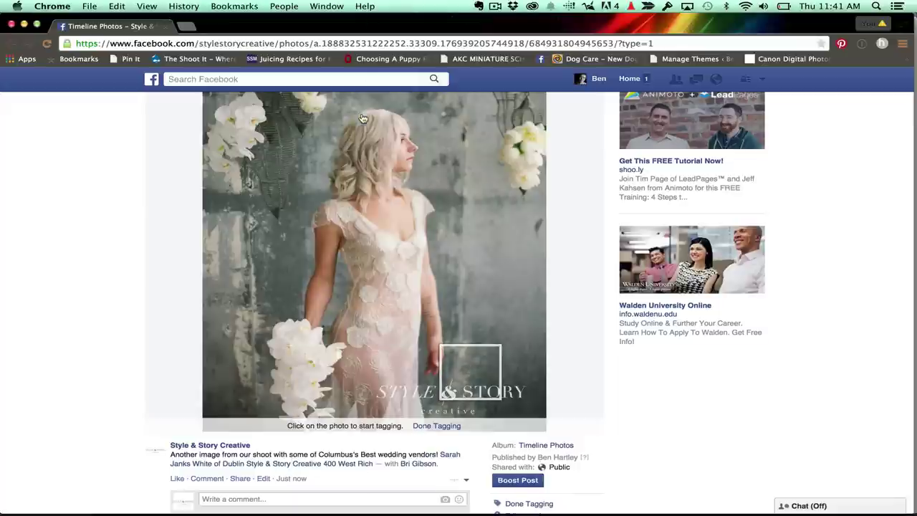
{"action": "left_click", "coordinate": [515, 362]}
{"action": "type", "text": "Ben"}
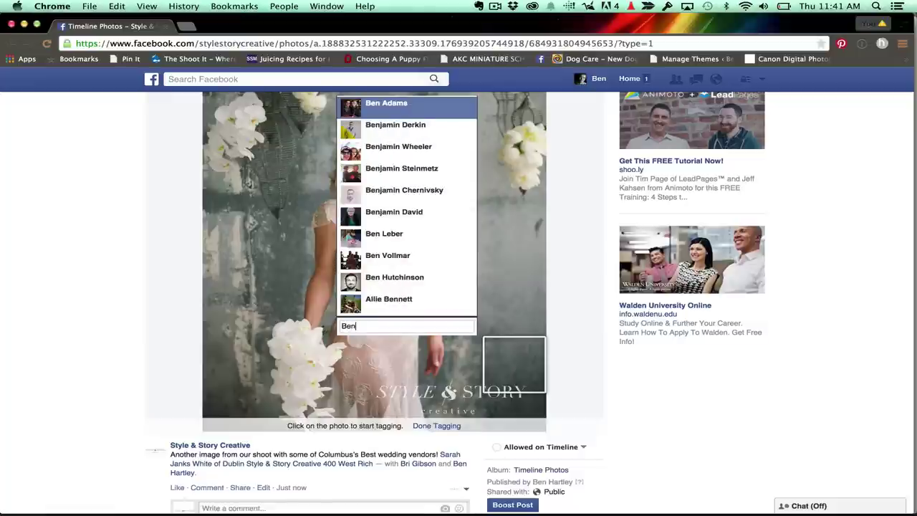
{"action": "left_click", "coordinate": [396, 108]}
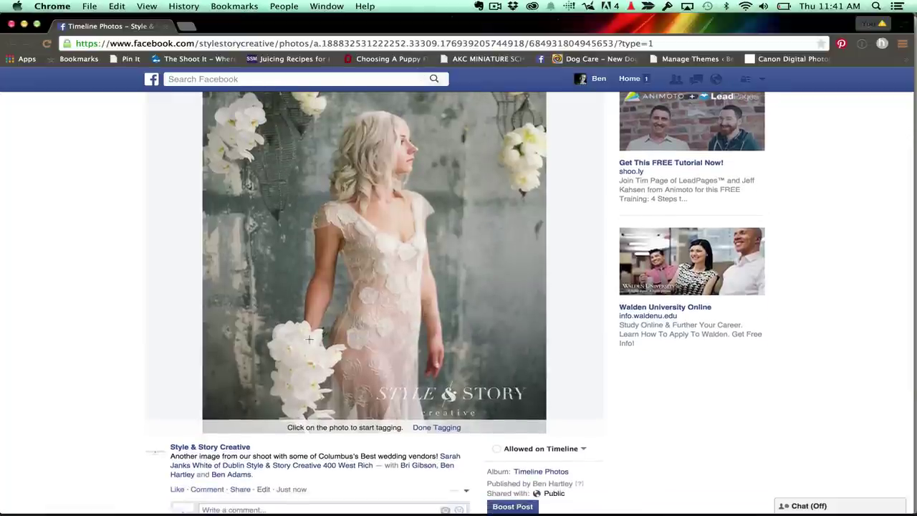
Tag the florist vendor on the bridal bouquet and check the tag list.
{"action": "left_click", "coordinate": [294, 364]}
{"action": "type", "text": "Amy"}
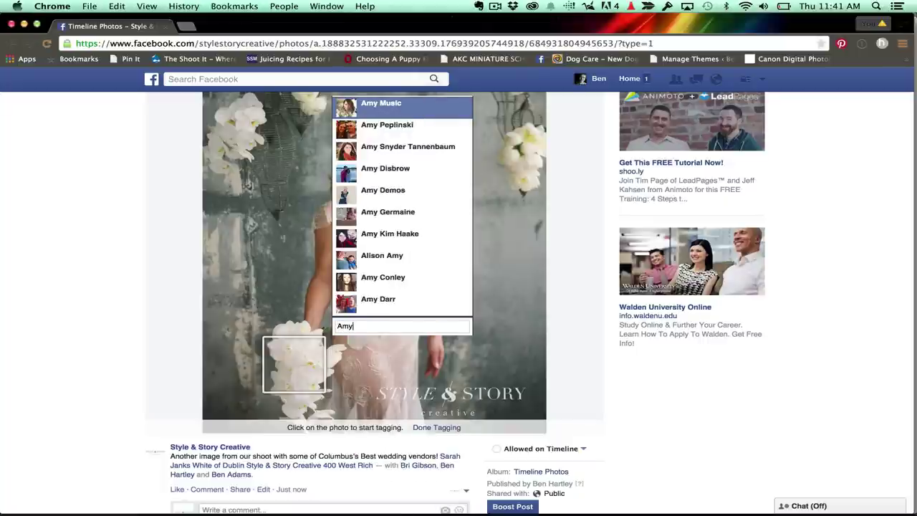
{"action": "left_click", "coordinate": [353, 115]}
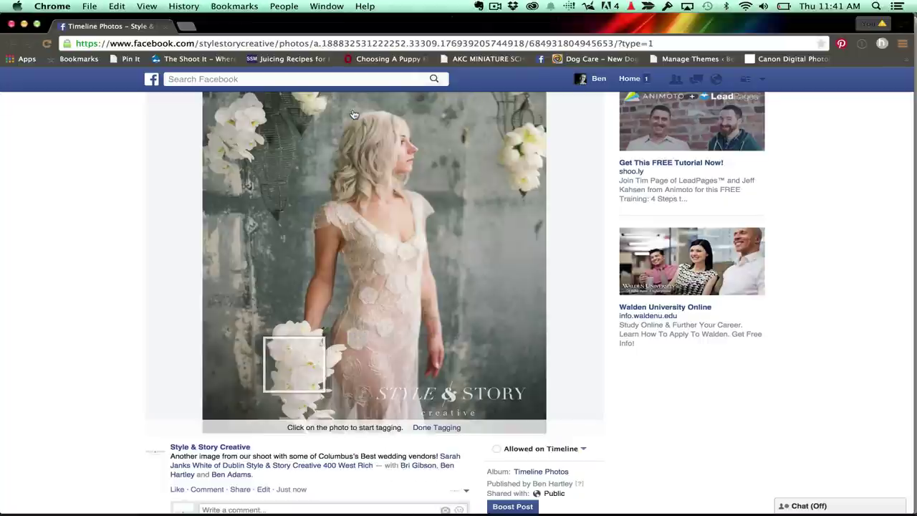
{"action": "scroll", "coordinate": [640, 364], "scroll_direction": "down", "scroll_amount": 1}
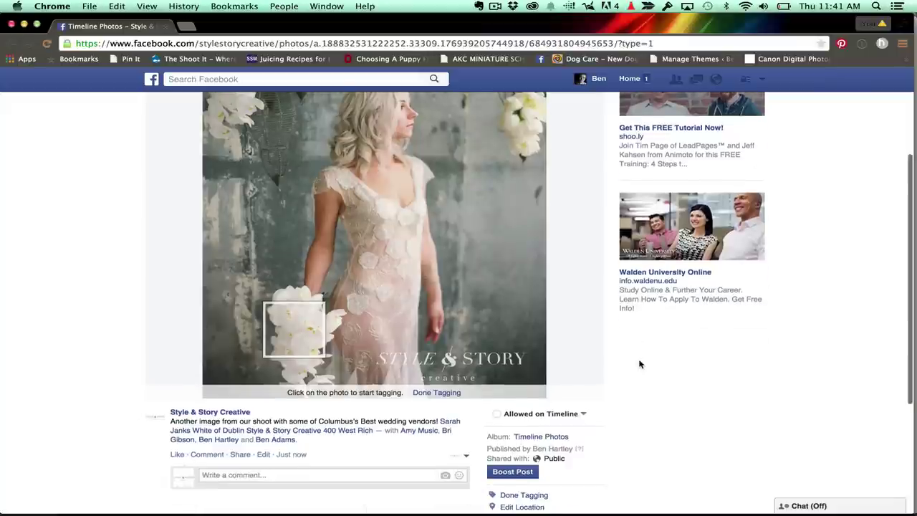
{"action": "scroll", "coordinate": [641, 364], "scroll_direction": "down", "scroll_amount": 2}
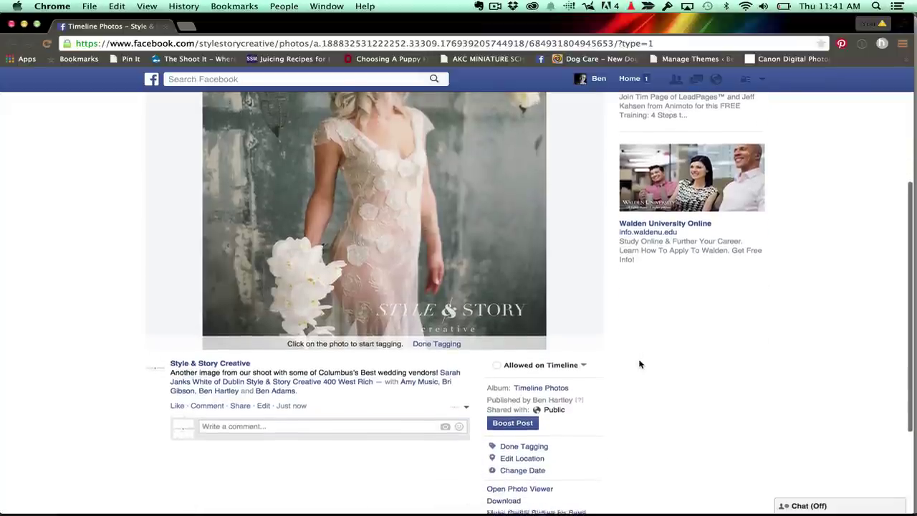
{"action": "scroll", "coordinate": [640, 364], "scroll_direction": "down", "scroll_amount": 2}
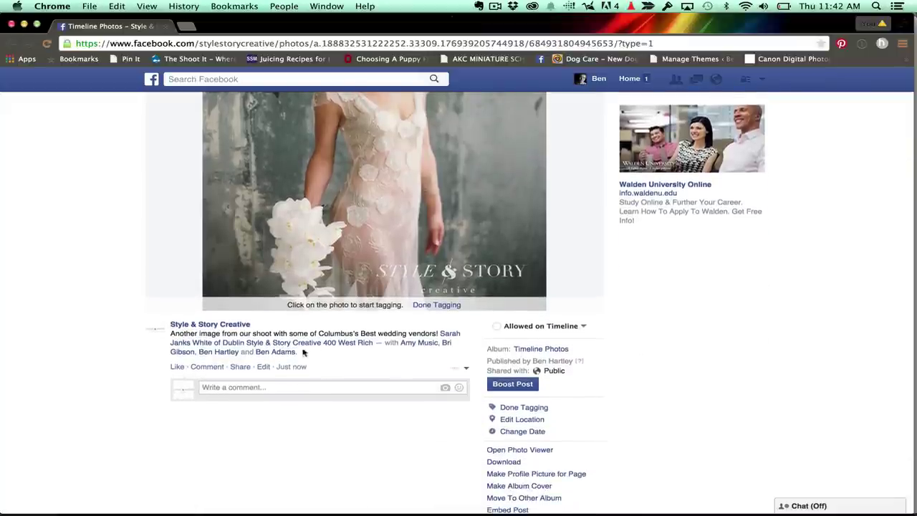
{"action": "mouse_move", "coordinate": [344, 346]}
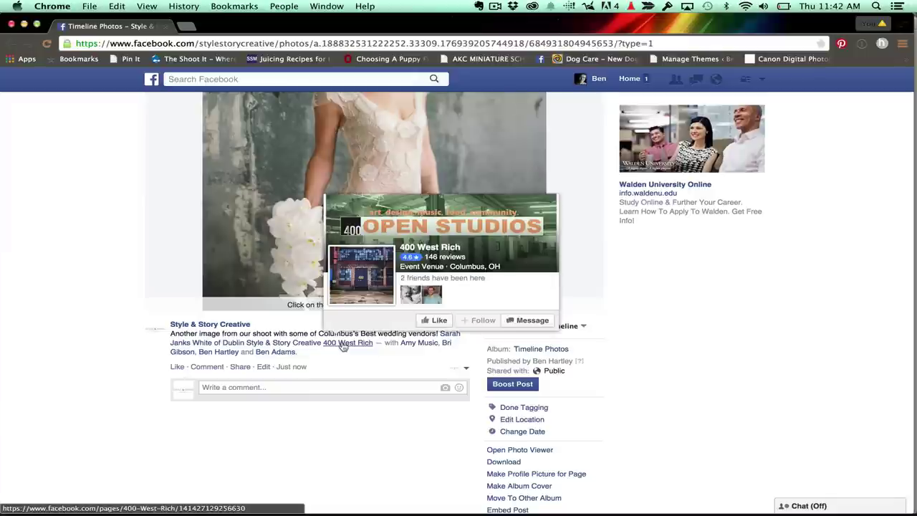
{"action": "scroll", "coordinate": [712, 372], "scroll_direction": "down", "scroll_amount": 1}
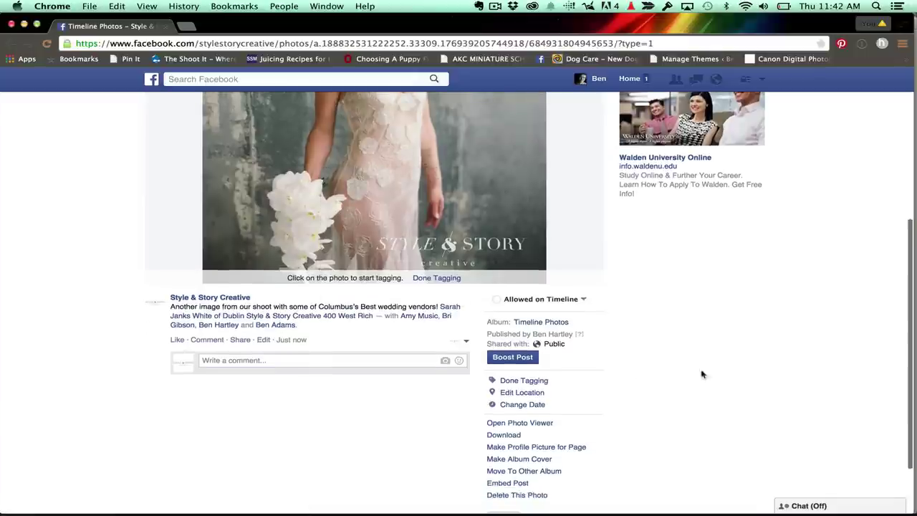
Finish tagging, set the photo's location to 400 West Rich and save the edit.
{"action": "left_click", "coordinate": [433, 278]}
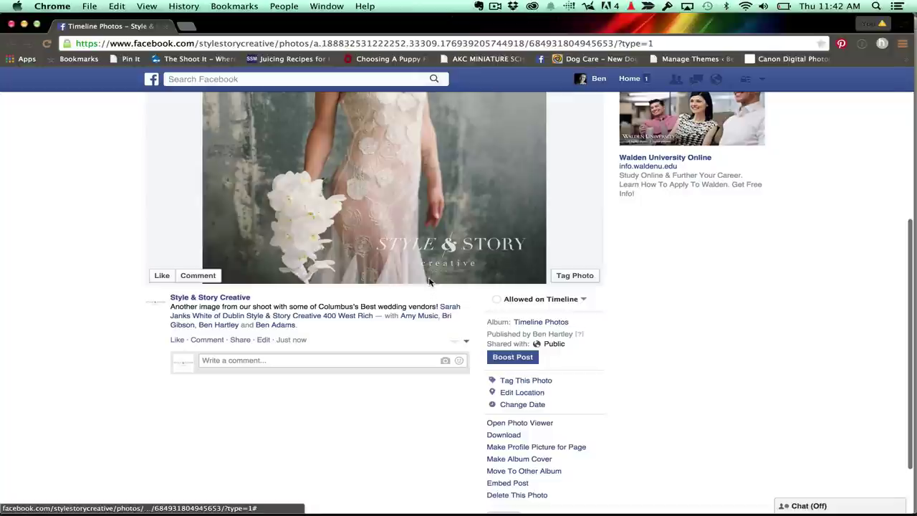
{"action": "left_click", "coordinate": [523, 393]}
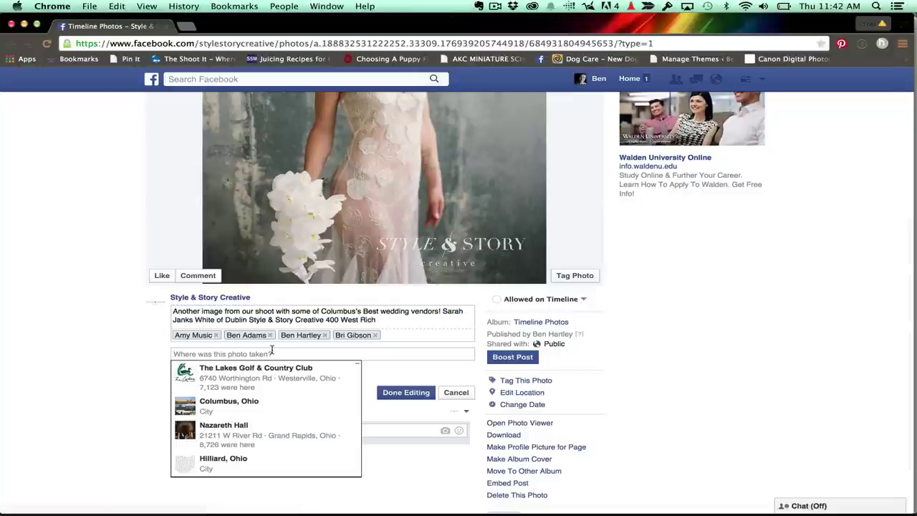
{"action": "type", "text": "400"}
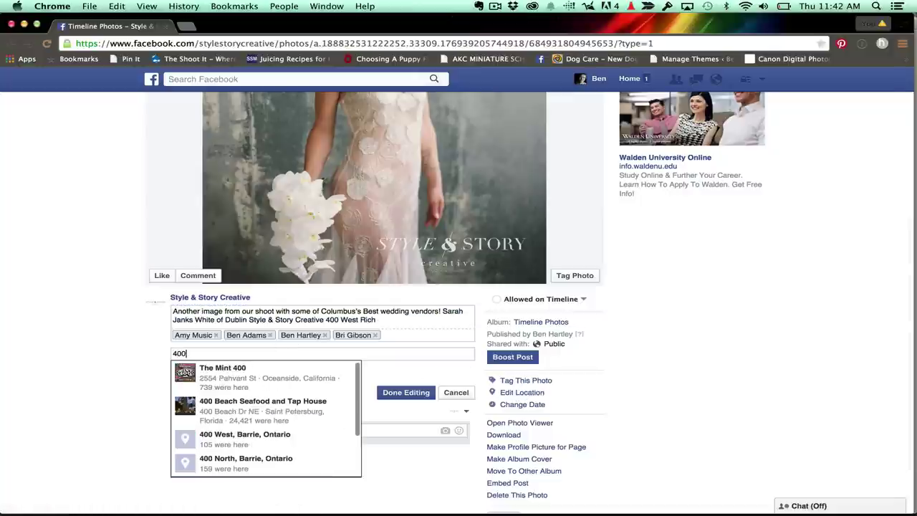
{"action": "type", "text": " West"}
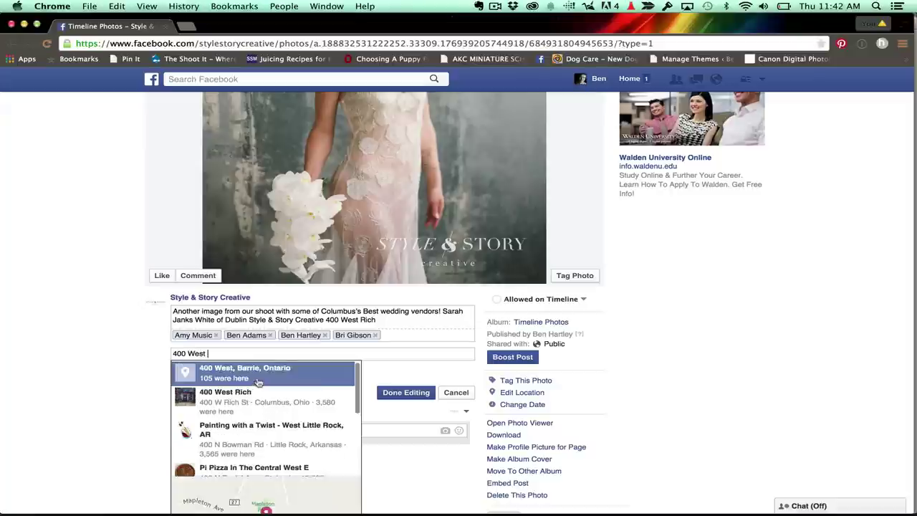
{"action": "left_click", "coordinate": [253, 395]}
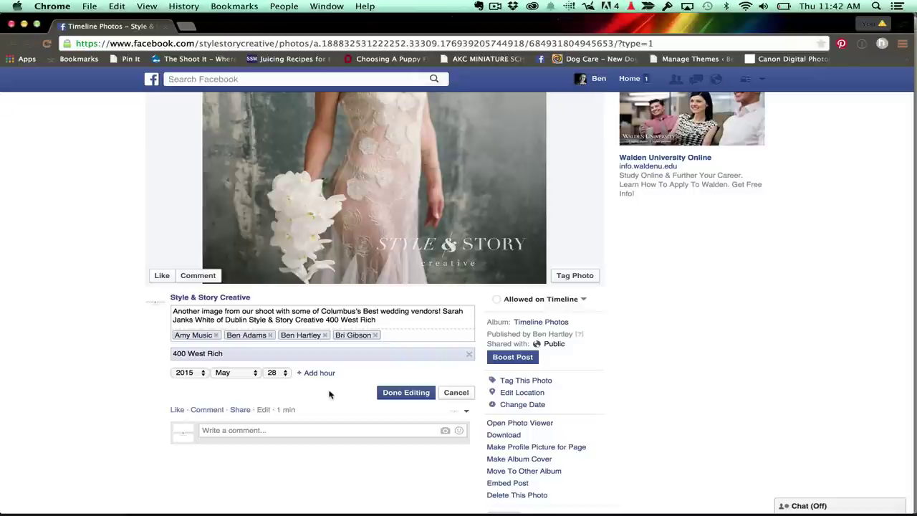
{"action": "left_click", "coordinate": [396, 394]}
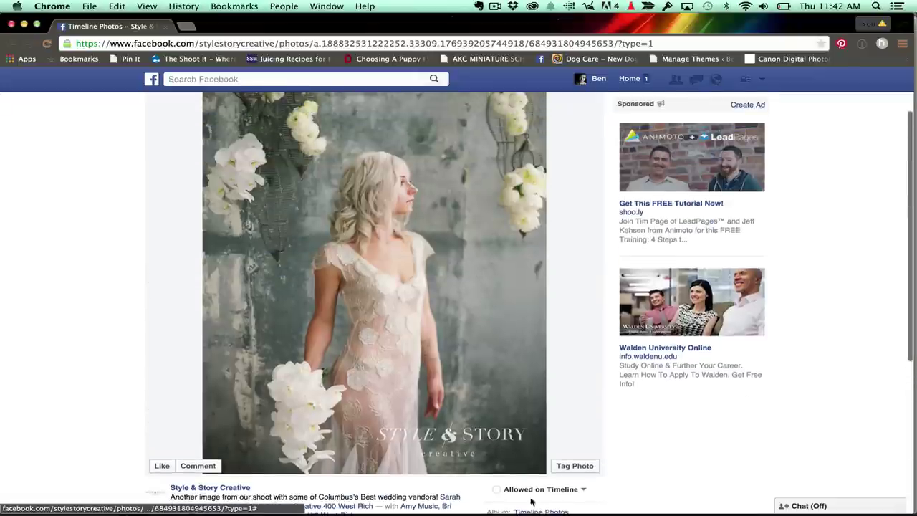
Tag the hairstylist on the bride's hair and finish tagging.
{"action": "left_click", "coordinate": [577, 467]}
{"action": "left_click", "coordinate": [362, 175]}
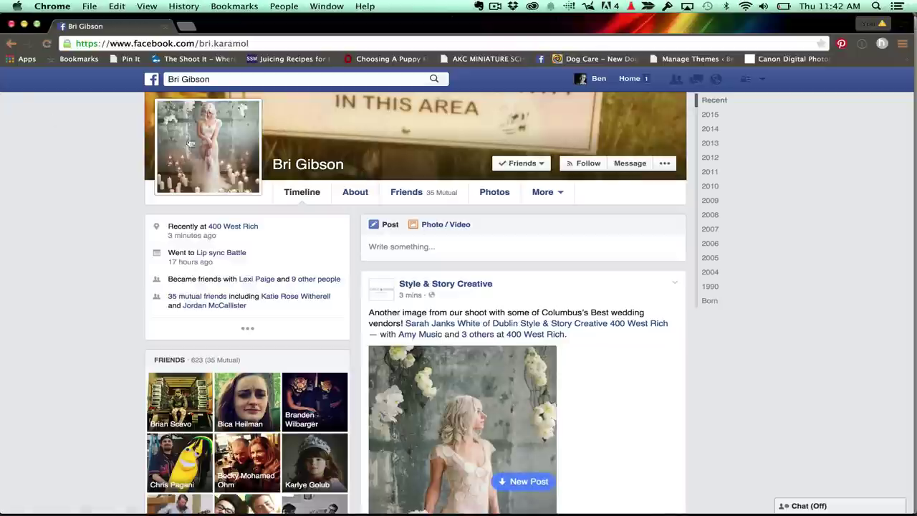
{"action": "left_click", "coordinate": [11, 44]}
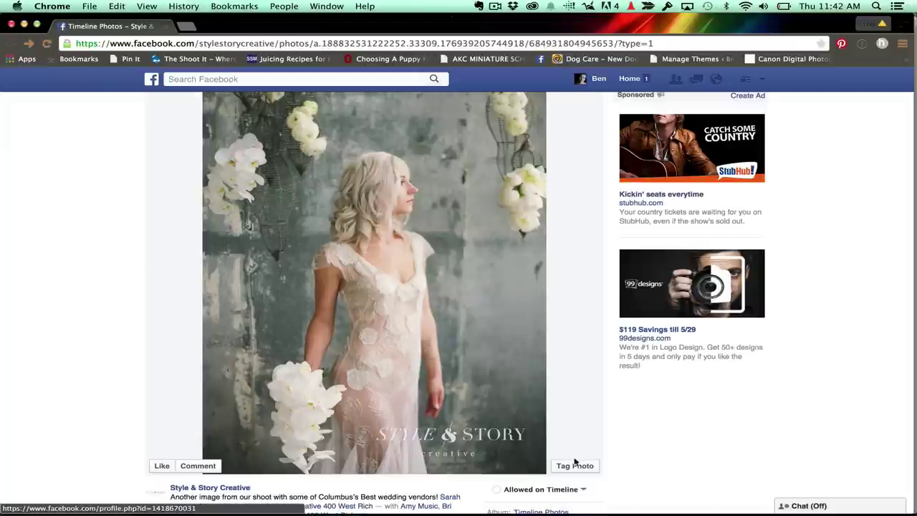
{"action": "left_click", "coordinate": [575, 465]}
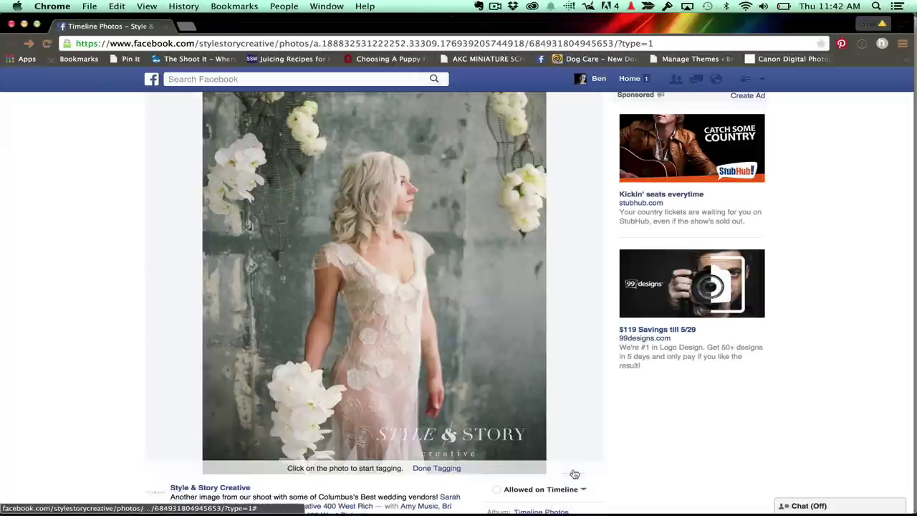
{"action": "left_click", "coordinate": [340, 213]}
{"action": "type", "text": "Leigh"}
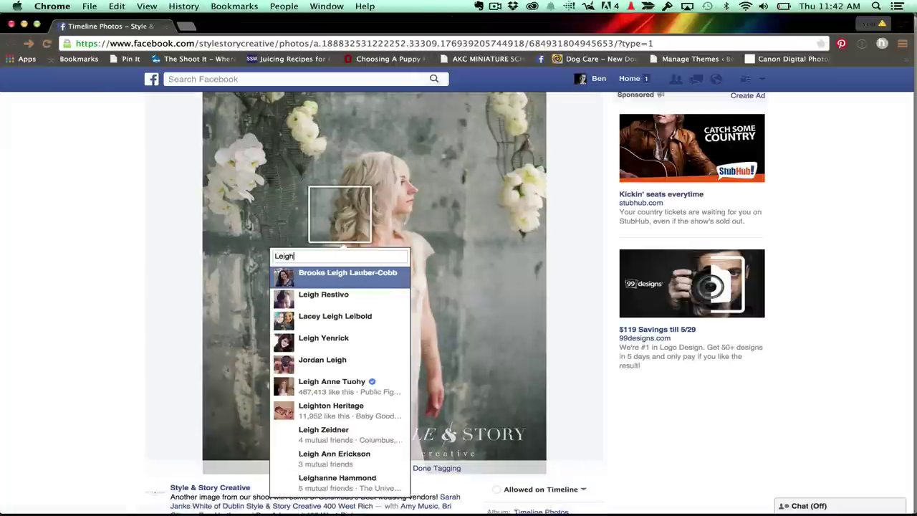
{"action": "left_click", "coordinate": [339, 294]}
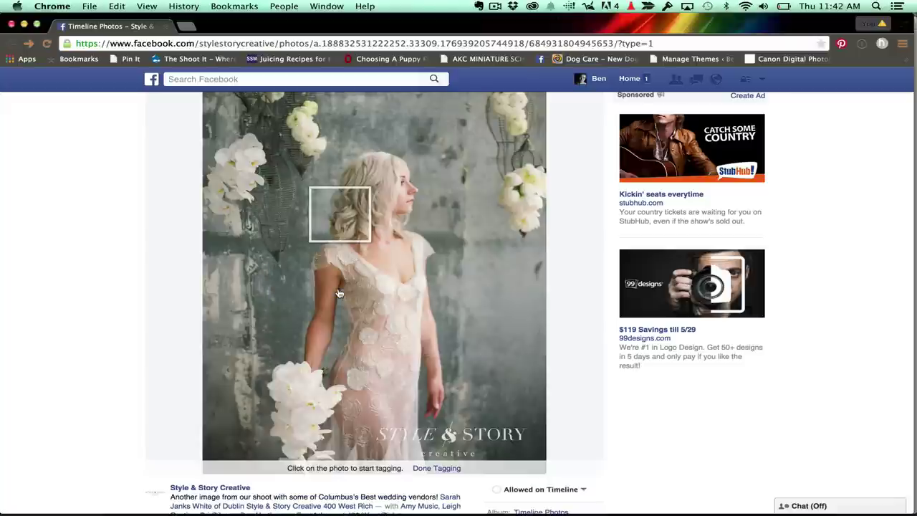
{"action": "scroll", "coordinate": [387, 308], "scroll_direction": "down", "scroll_amount": 4}
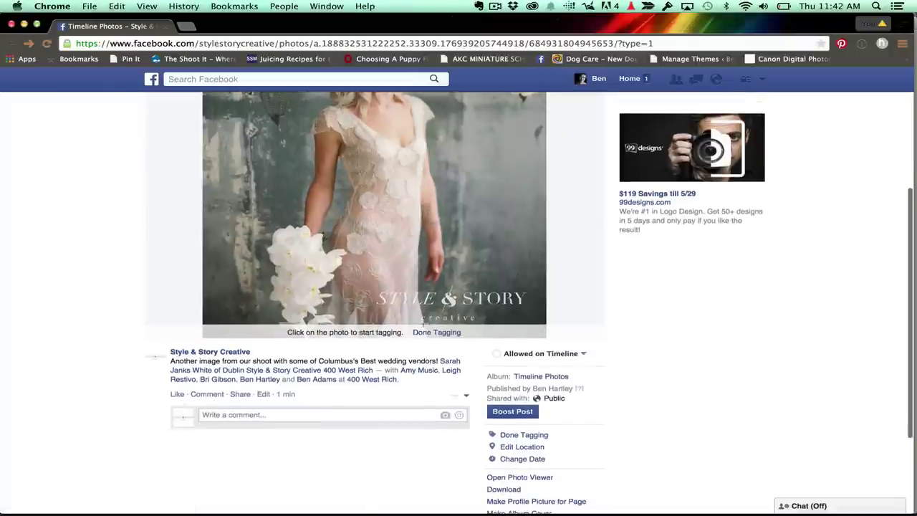
{"action": "left_click", "coordinate": [426, 332]}
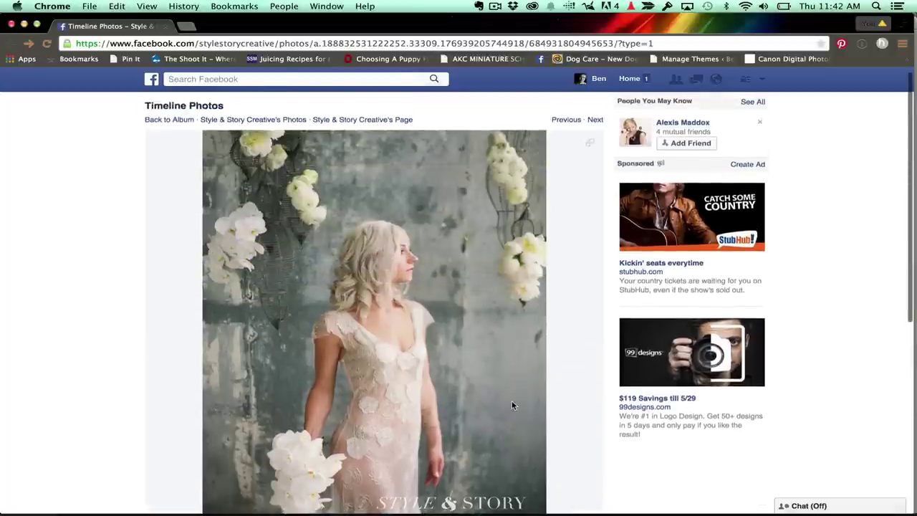
Go from the photo album to the Style & Story Creative page timeline.
{"action": "left_click", "coordinate": [512, 400]}
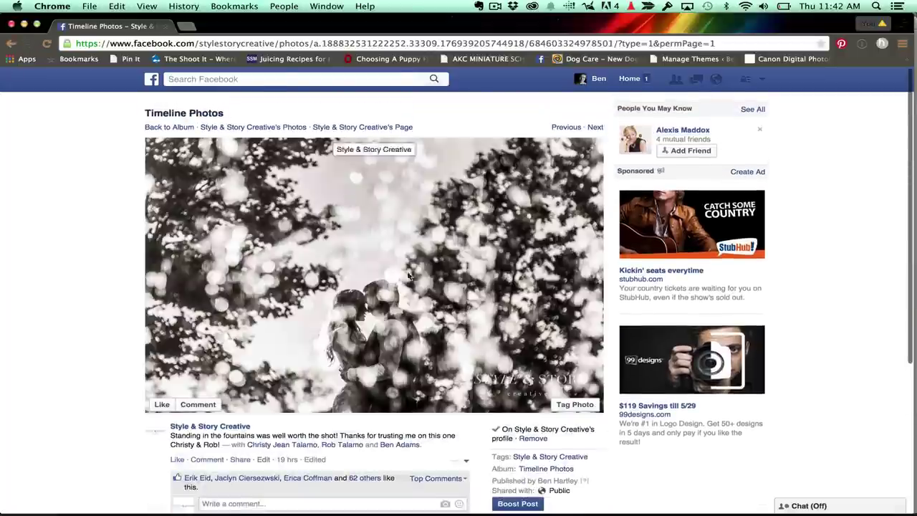
{"action": "left_click", "coordinate": [249, 127]}
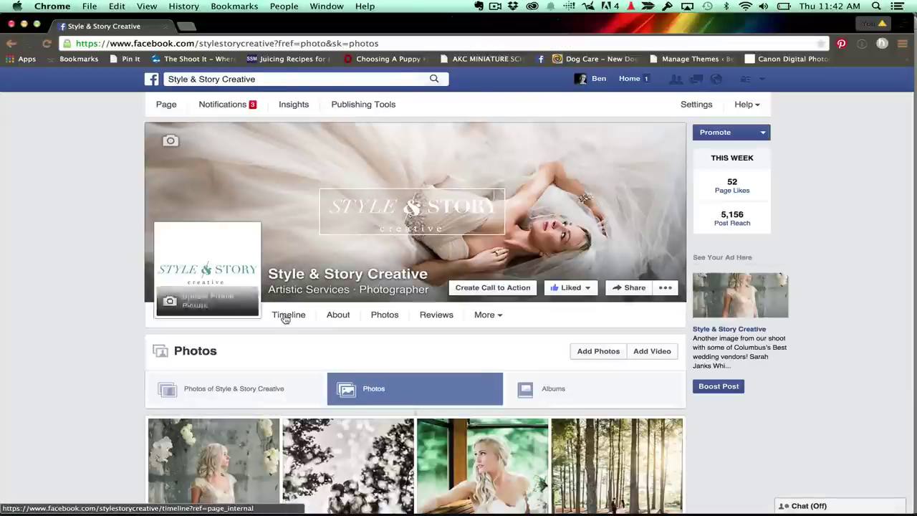
{"action": "left_click", "coordinate": [287, 316]}
{"action": "scroll", "coordinate": [770, 330], "scroll_direction": "down", "scroll_amount": 3}
{"action": "scroll", "coordinate": [771, 330], "scroll_direction": "down", "scroll_amount": 5}
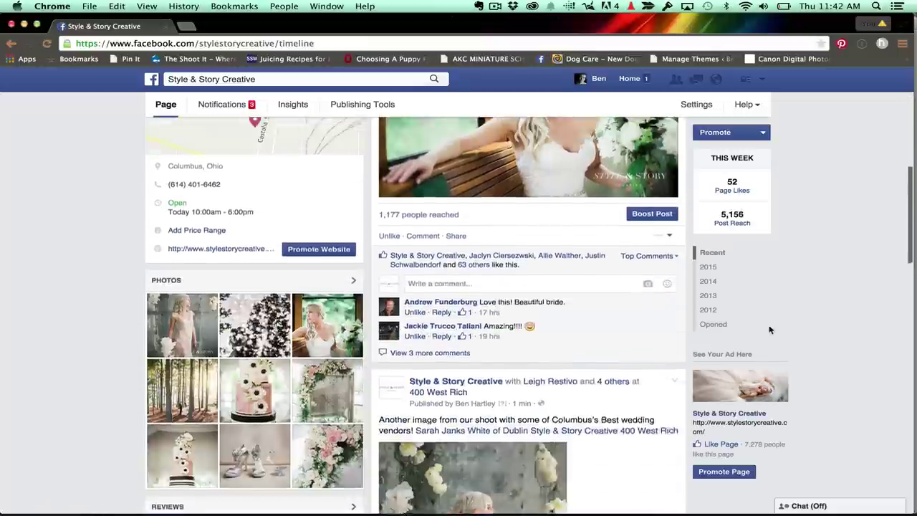
{"action": "scroll", "coordinate": [770, 330], "scroll_direction": "up", "scroll_amount": 5}
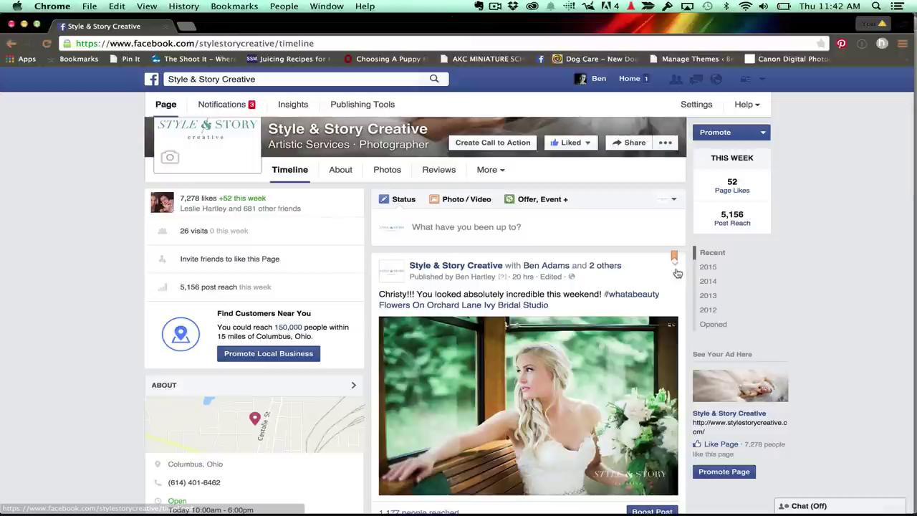
Unpin the old post from the top so the bride photo post shows first.
{"action": "left_click", "coordinate": [675, 268]}
{"action": "left_click", "coordinate": [650, 300]}
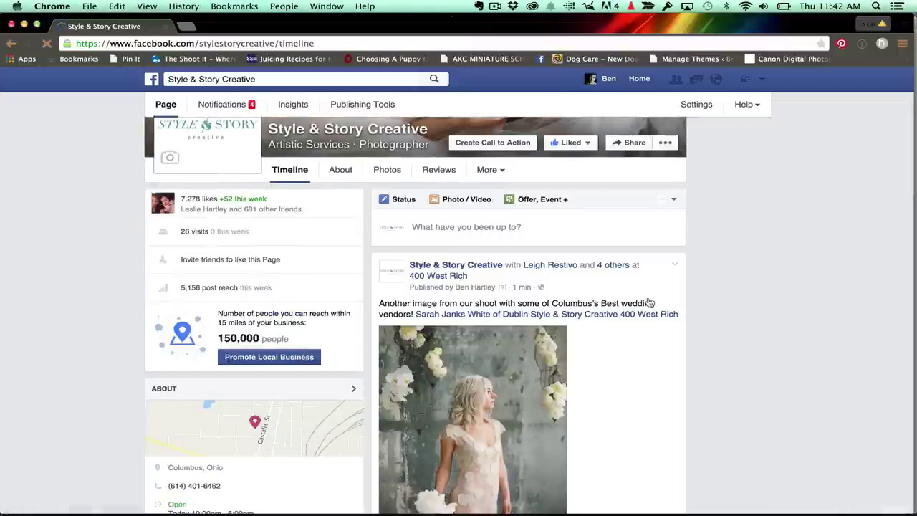
{"action": "scroll", "coordinate": [650, 302], "scroll_direction": "down", "scroll_amount": 3}
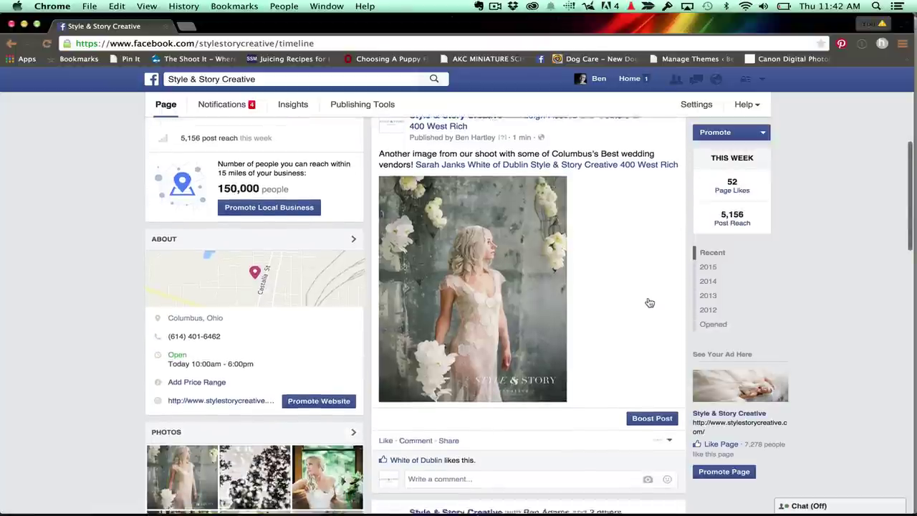
{"action": "scroll", "coordinate": [648, 302], "scroll_direction": "up", "scroll_amount": 1}
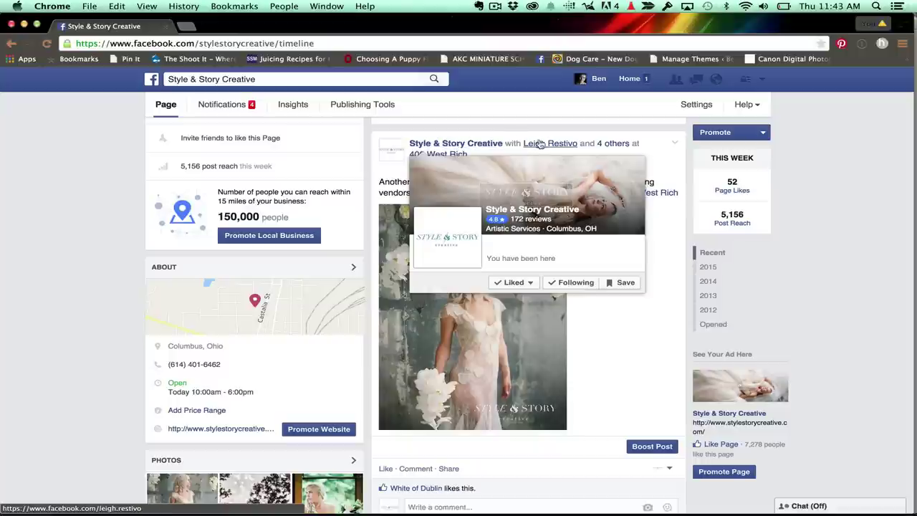
{"action": "mouse_move", "coordinate": [544, 146]}
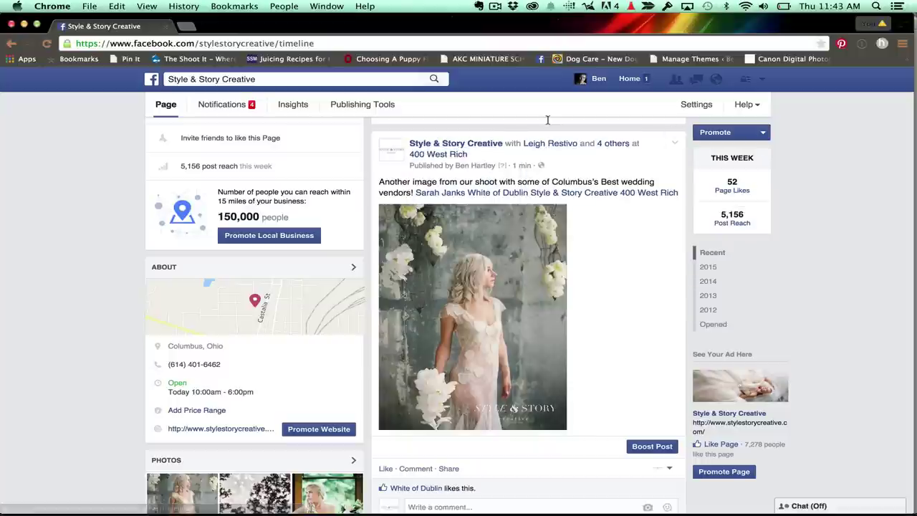
View the bride photo in the full-screen viewer, then close it back to the timeline.
{"action": "left_click", "coordinate": [510, 322]}
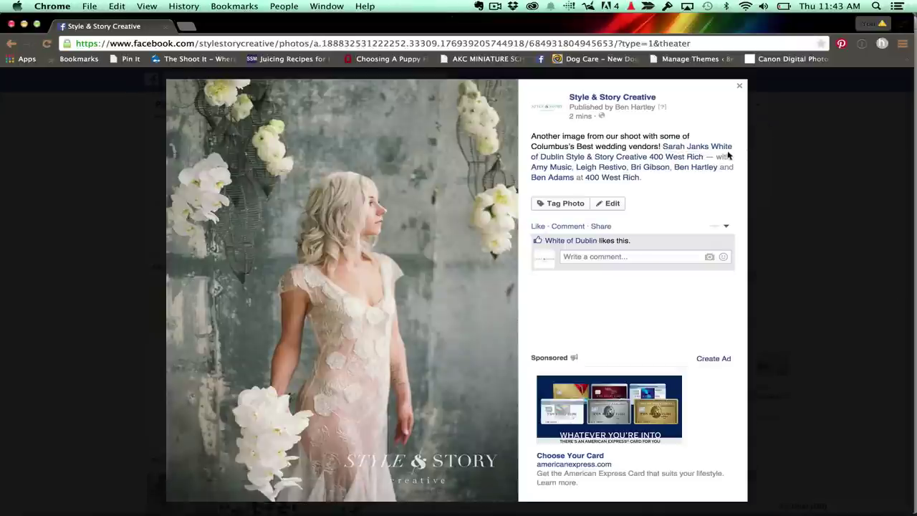
{"action": "mouse_move", "coordinate": [622, 180]}
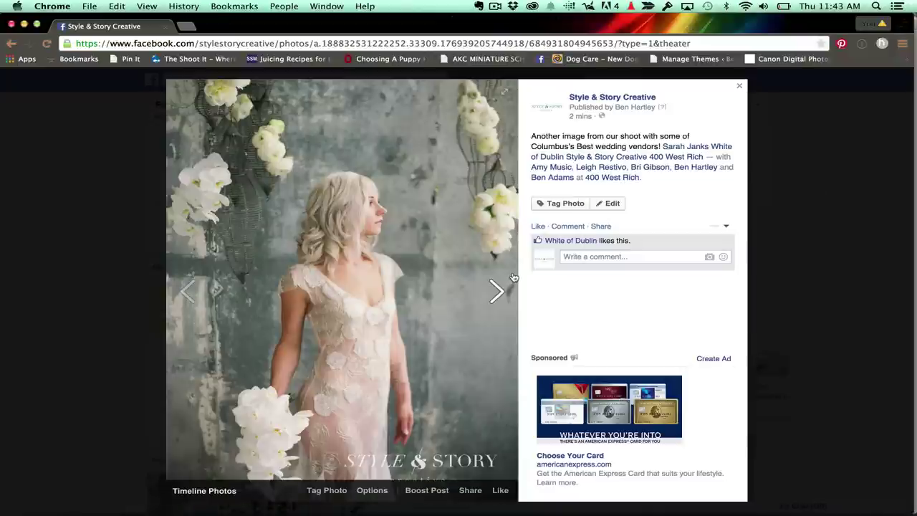
{"action": "left_click", "coordinate": [774, 216]}
{"action": "scroll", "coordinate": [774, 216], "scroll_direction": "down", "scroll_amount": 2}
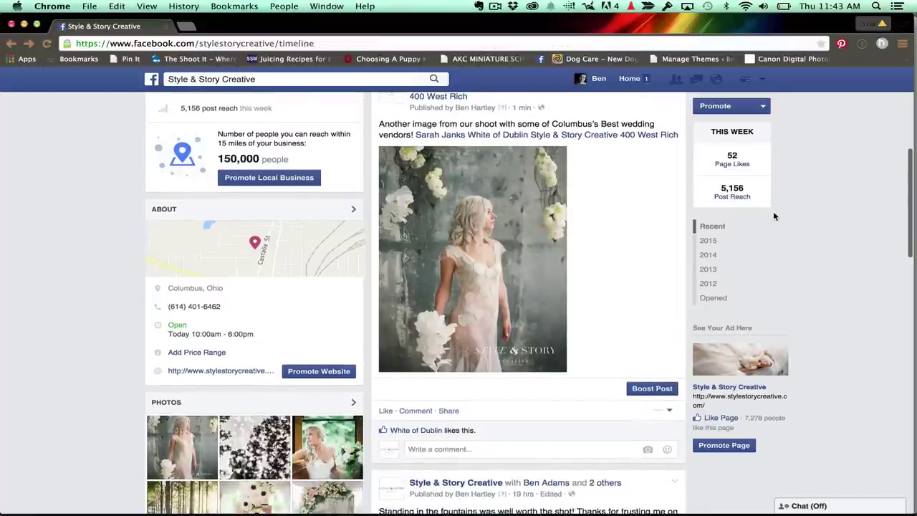